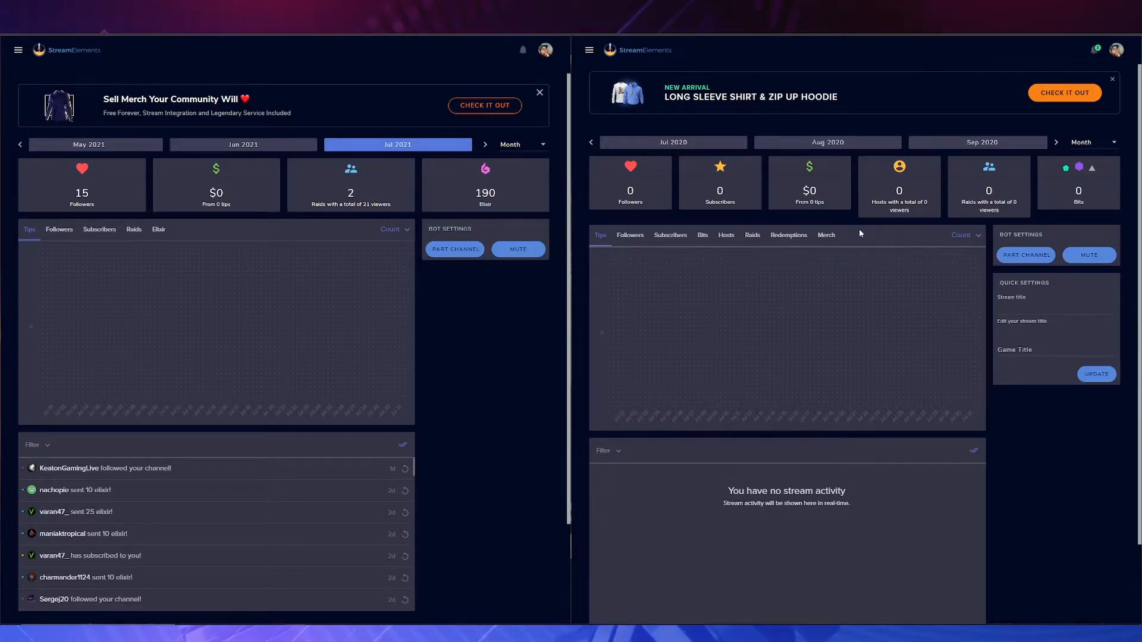
Duplicate the Ranked Alerts - NoD overlay from the Twitch channel's overlays to the Trovo channel
left_click(590, 50)
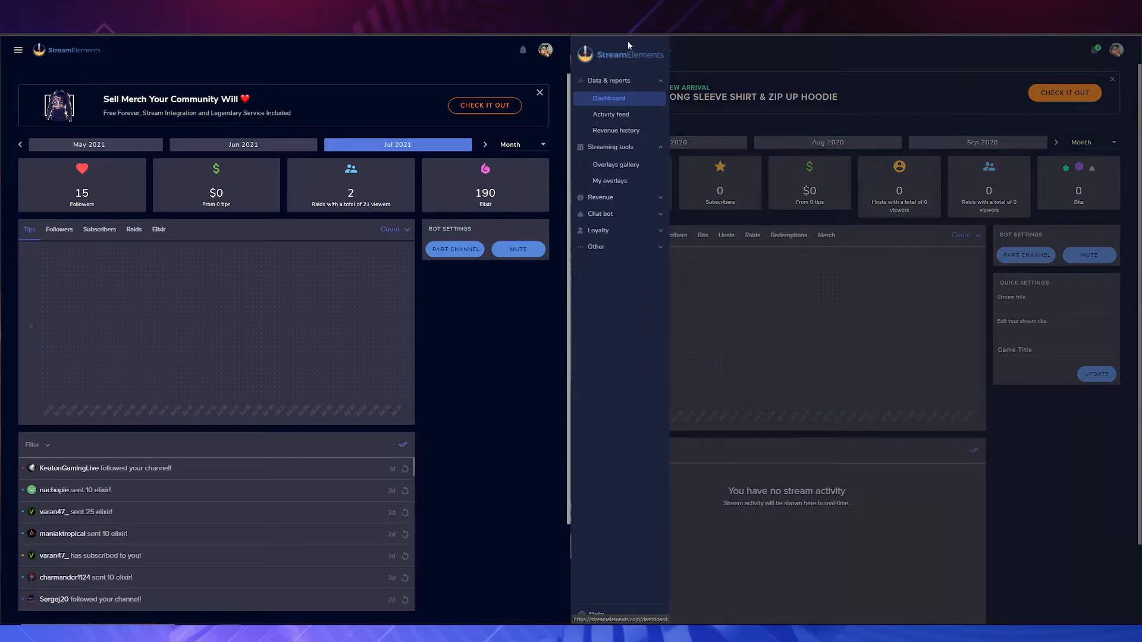
left_click(615, 188)
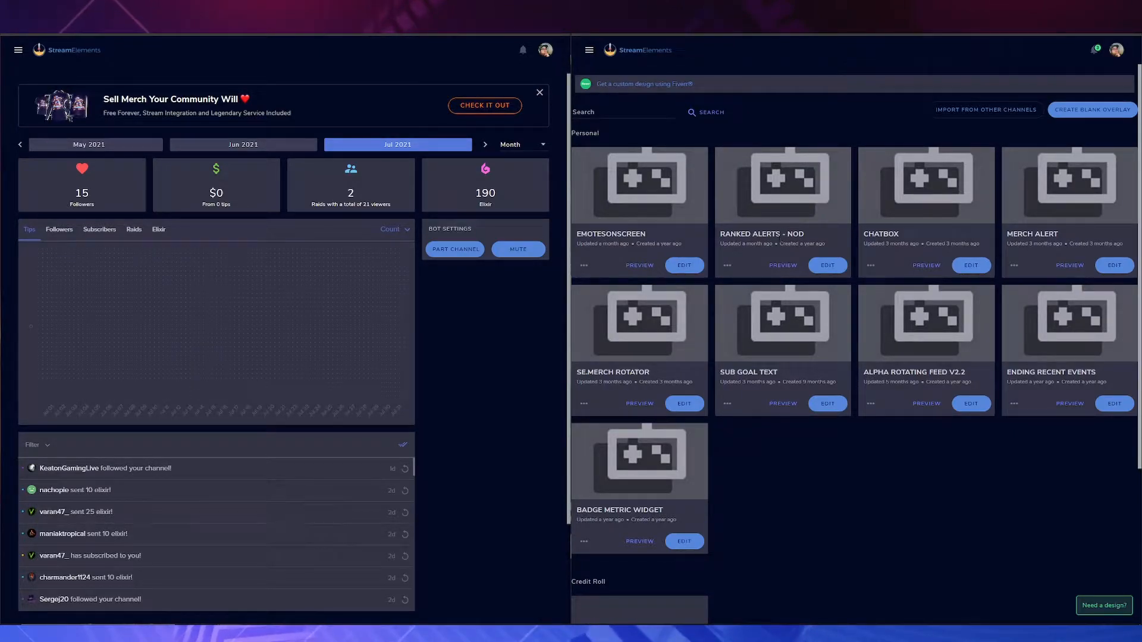
left_click(728, 264)
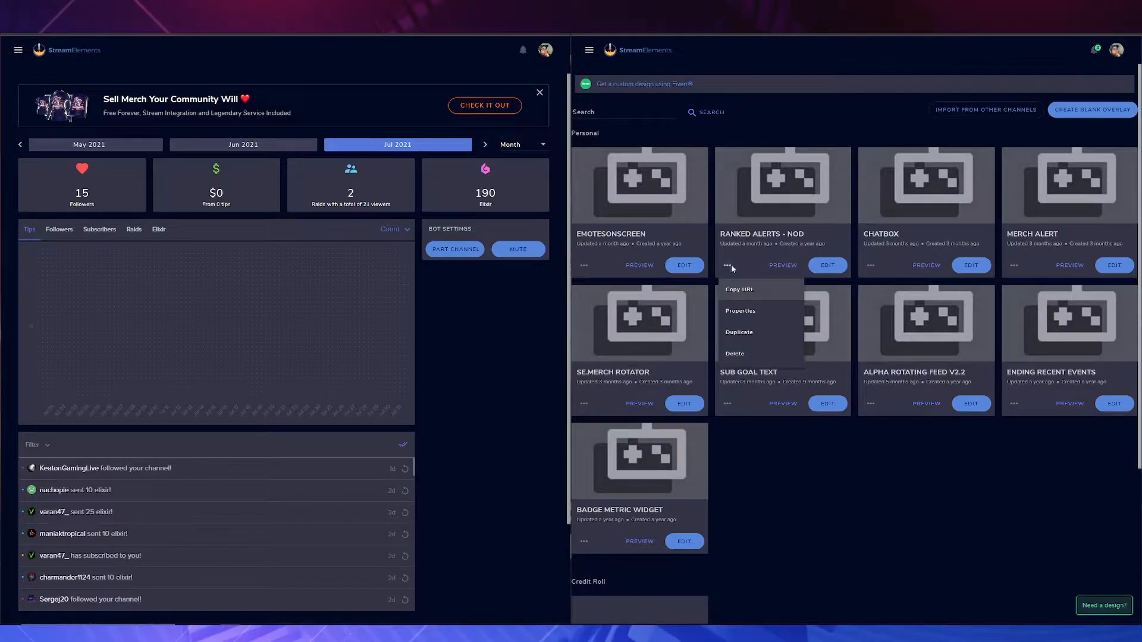
left_click(738, 332)
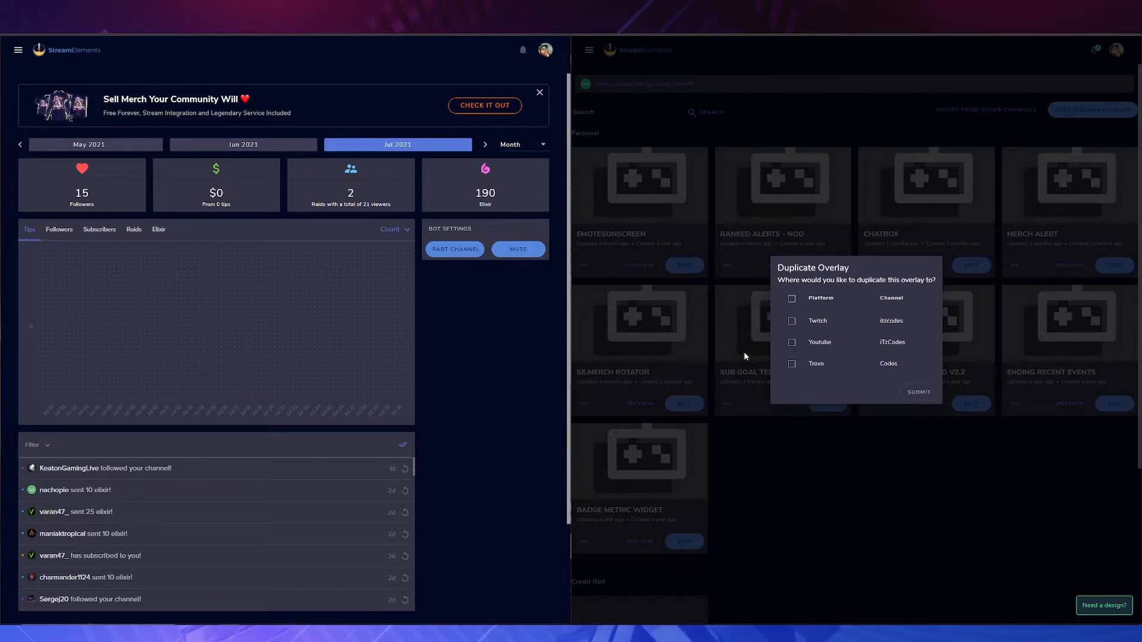
left_click(792, 366)
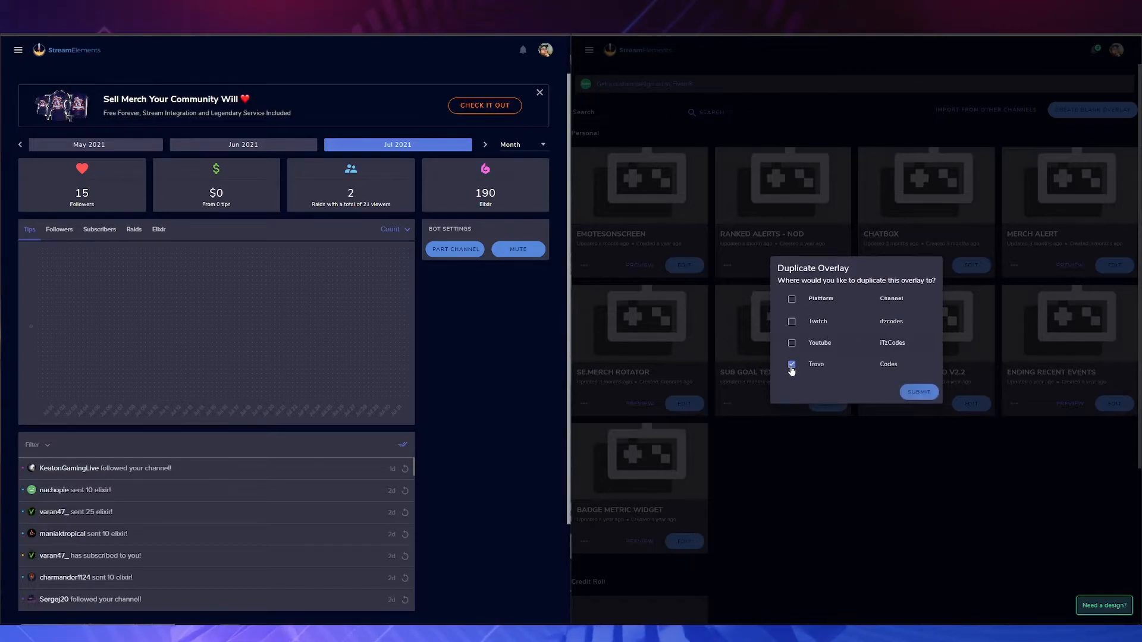
left_click(922, 397)
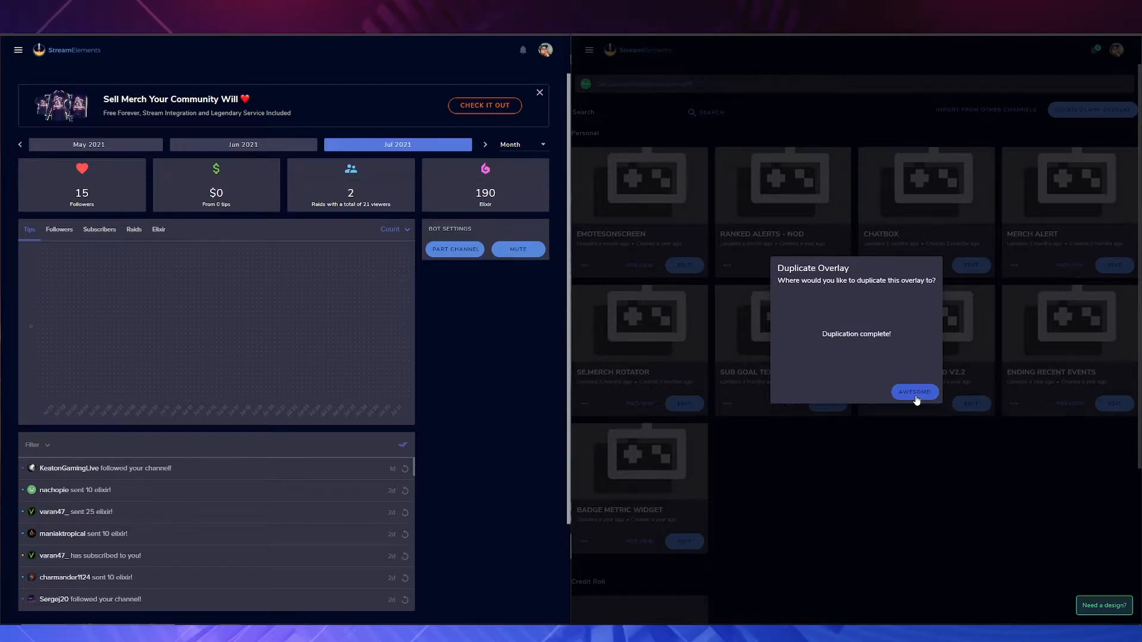
left_click(916, 394)
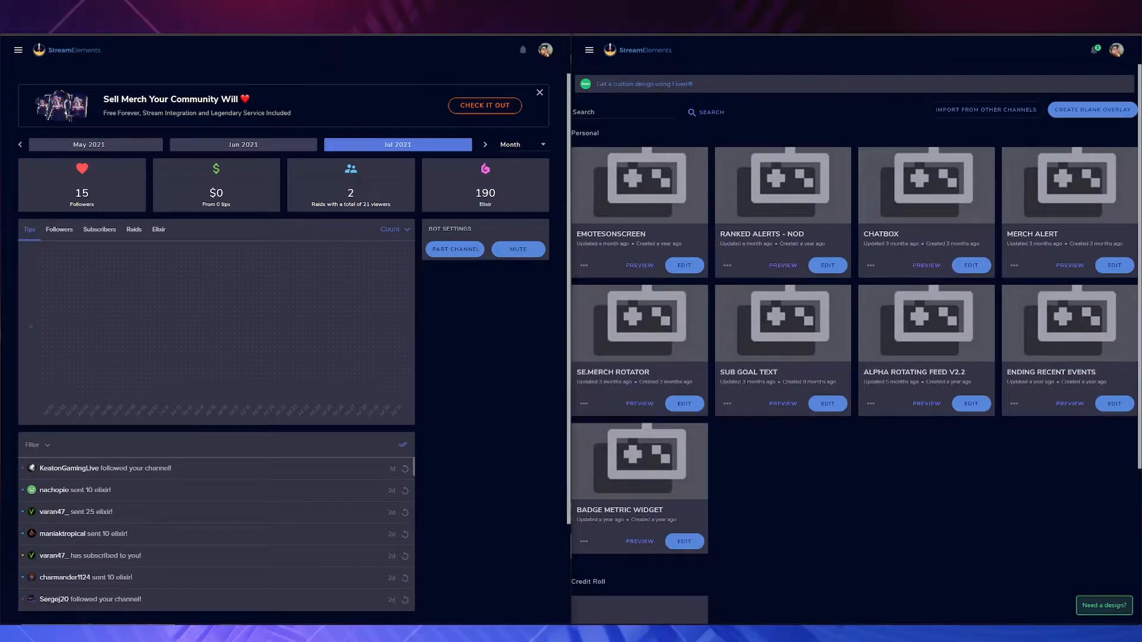
Open the Trovo channel's Copy of Ranked Alerts - NoD overlay for editing and show its event emulation options
left_click(19, 50)
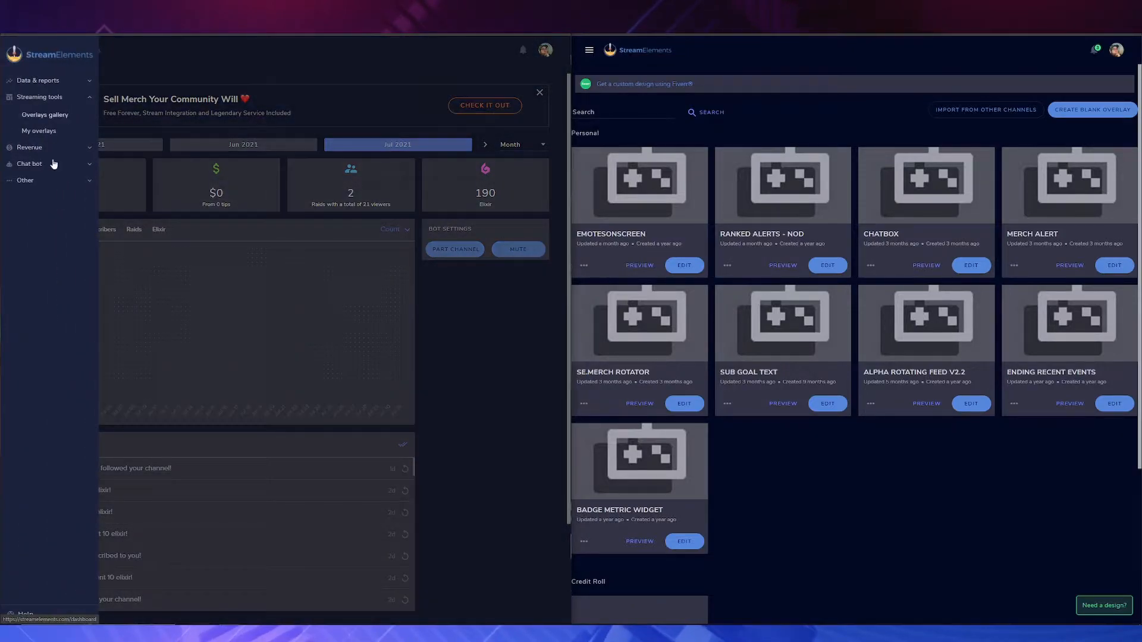
left_click(45, 131)
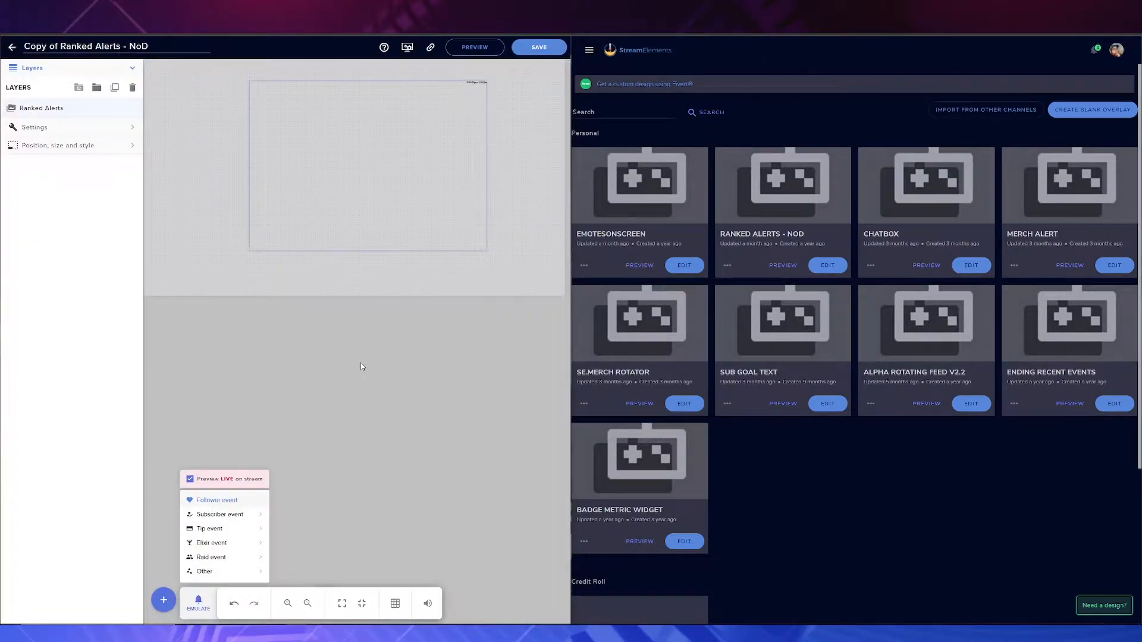
left_click(323, 421)
left_click(199, 603)
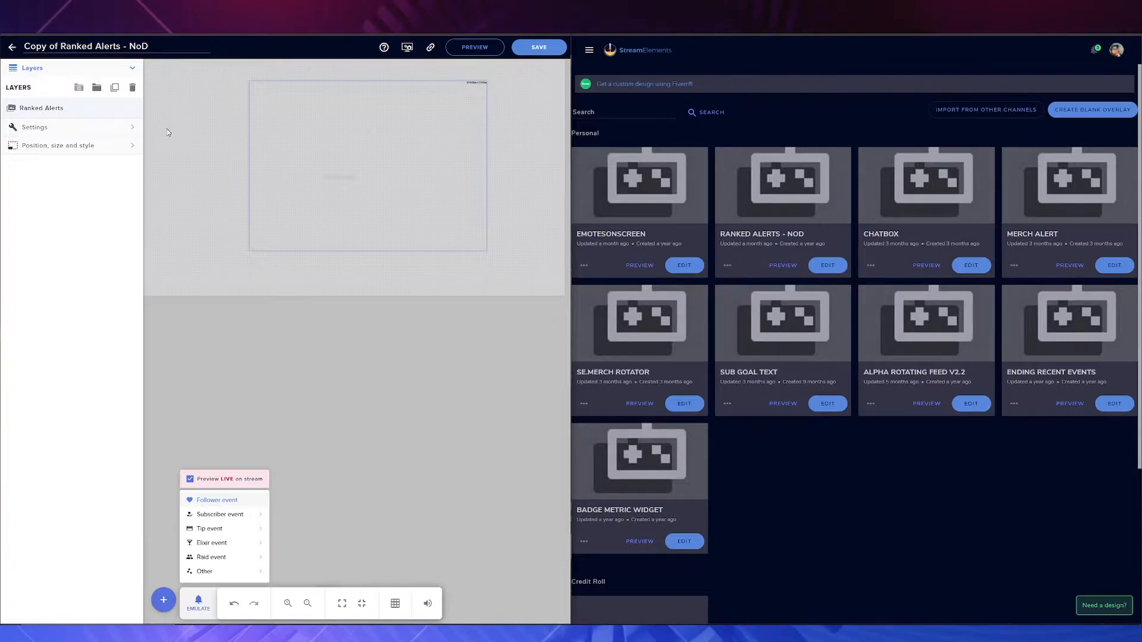
Enable custom CSS for the follower alert of the copy's Ranked Alerts layer and view its default HTML in the CSS editor
left_click(77, 111)
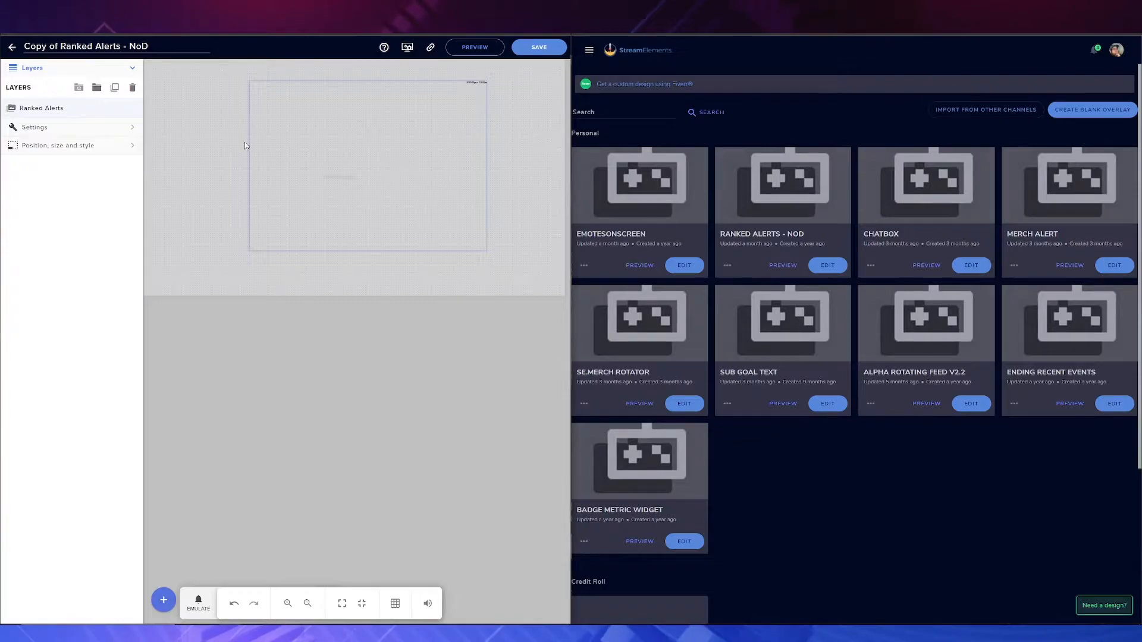
left_click(49, 129)
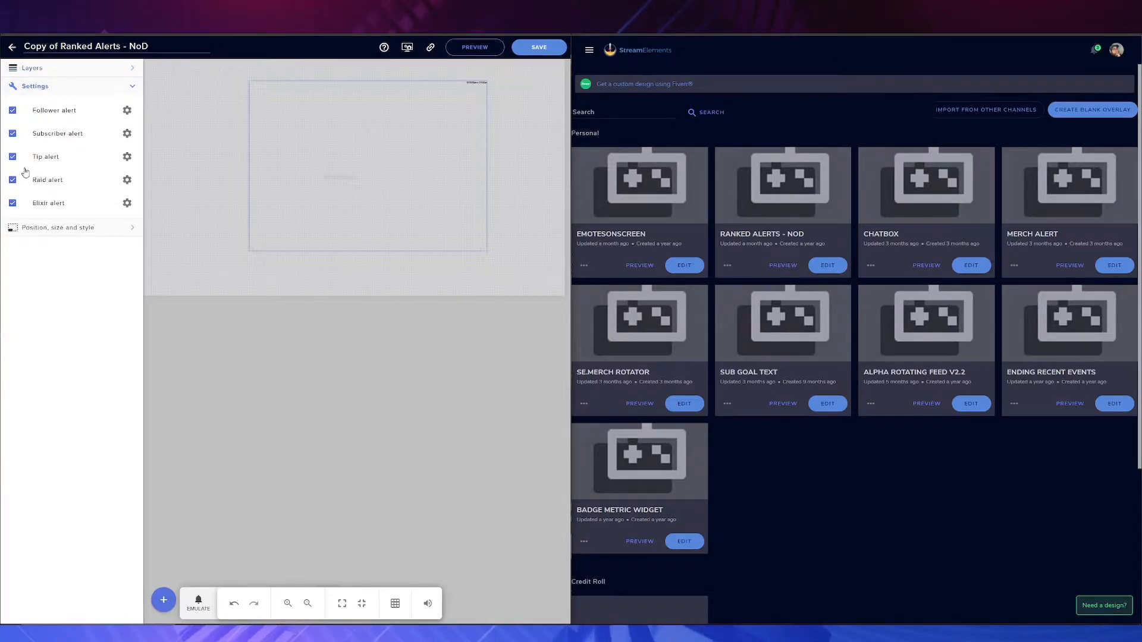
left_click(127, 112)
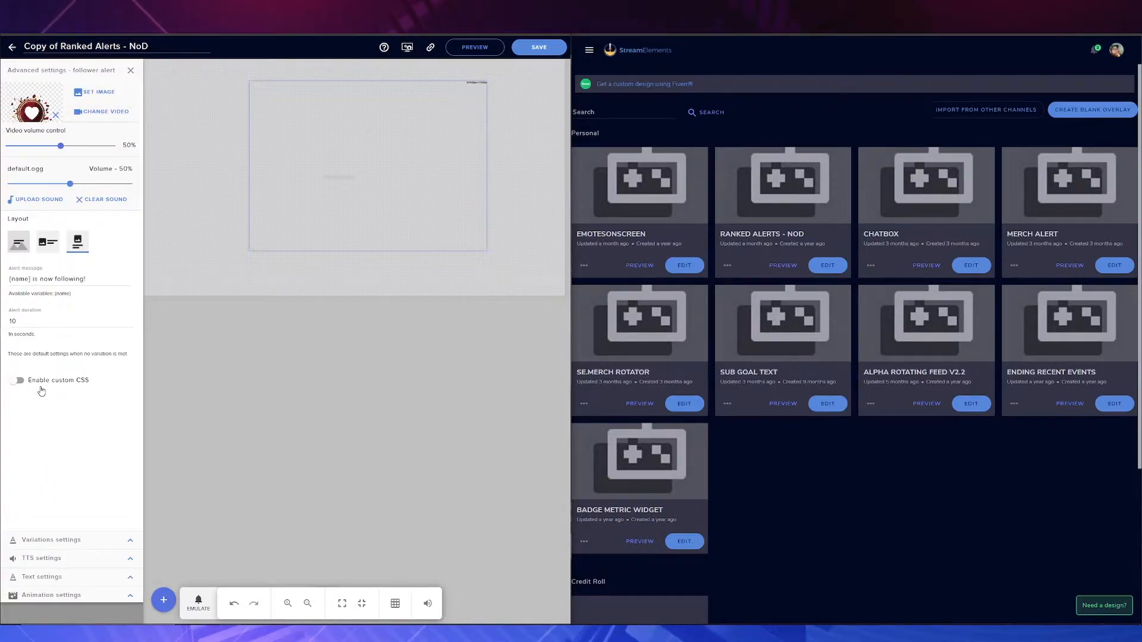
left_click(18, 381)
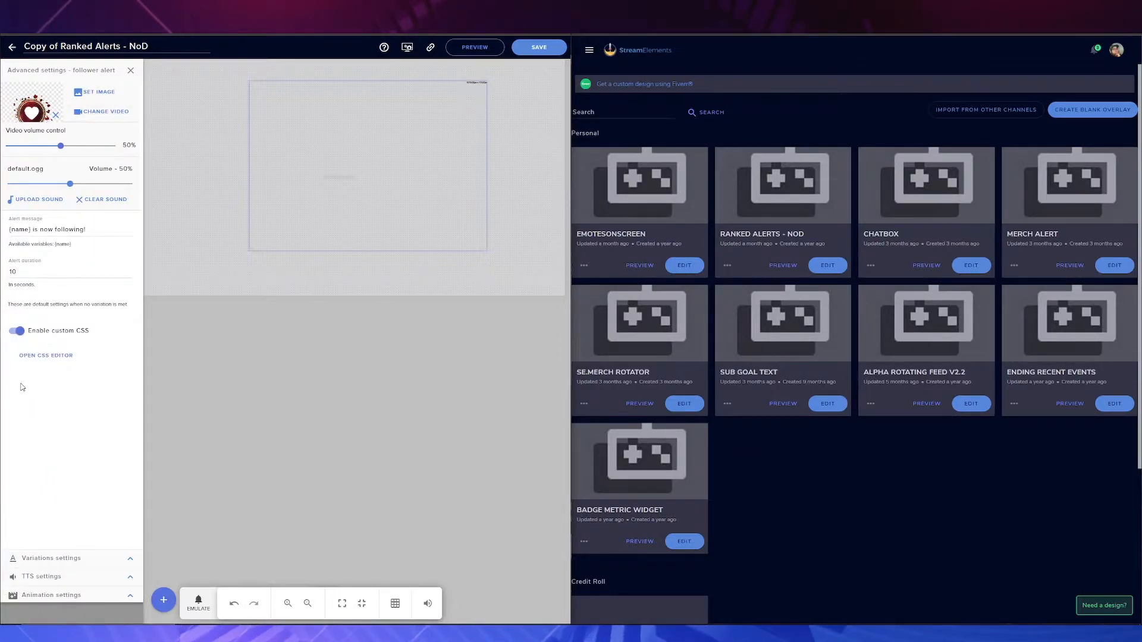
left_click(76, 356)
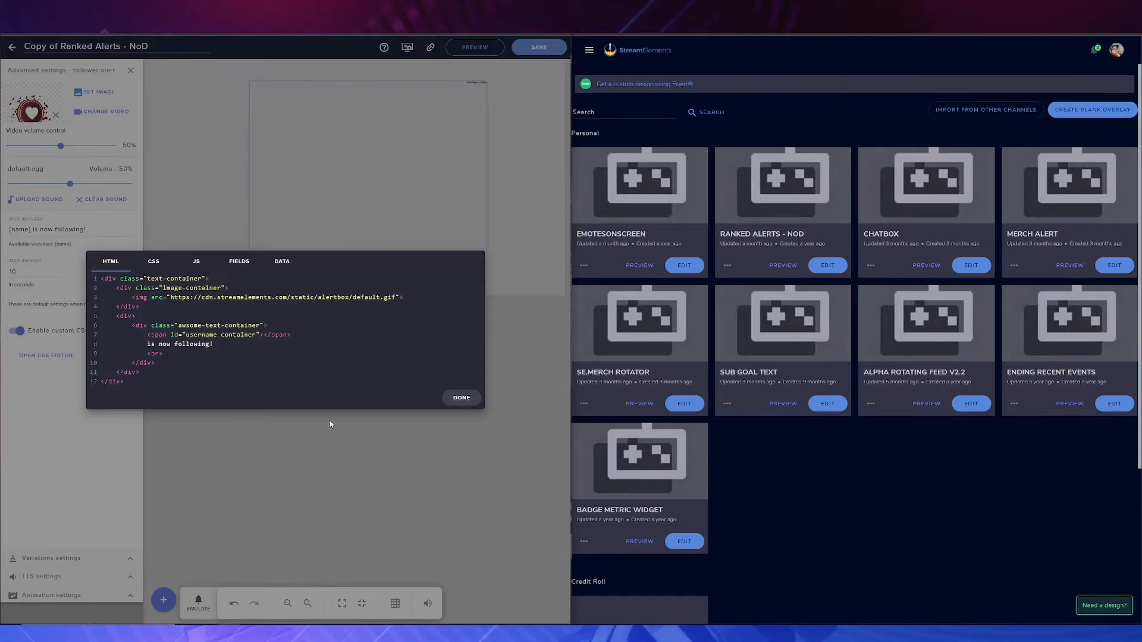
left_click(464, 398)
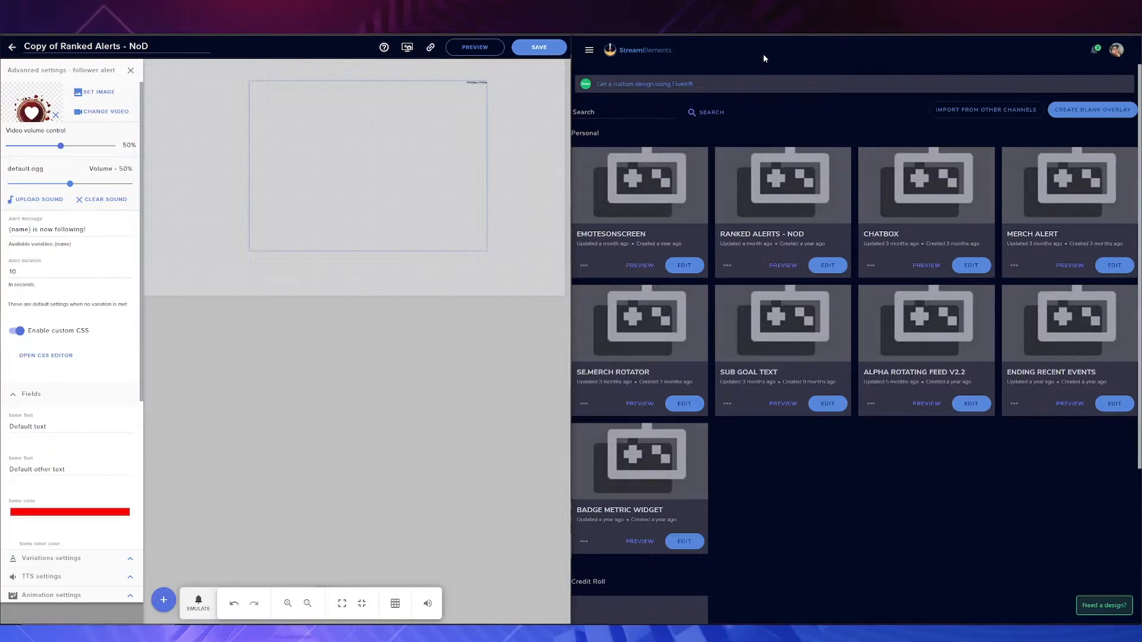
left_click(817, 270)
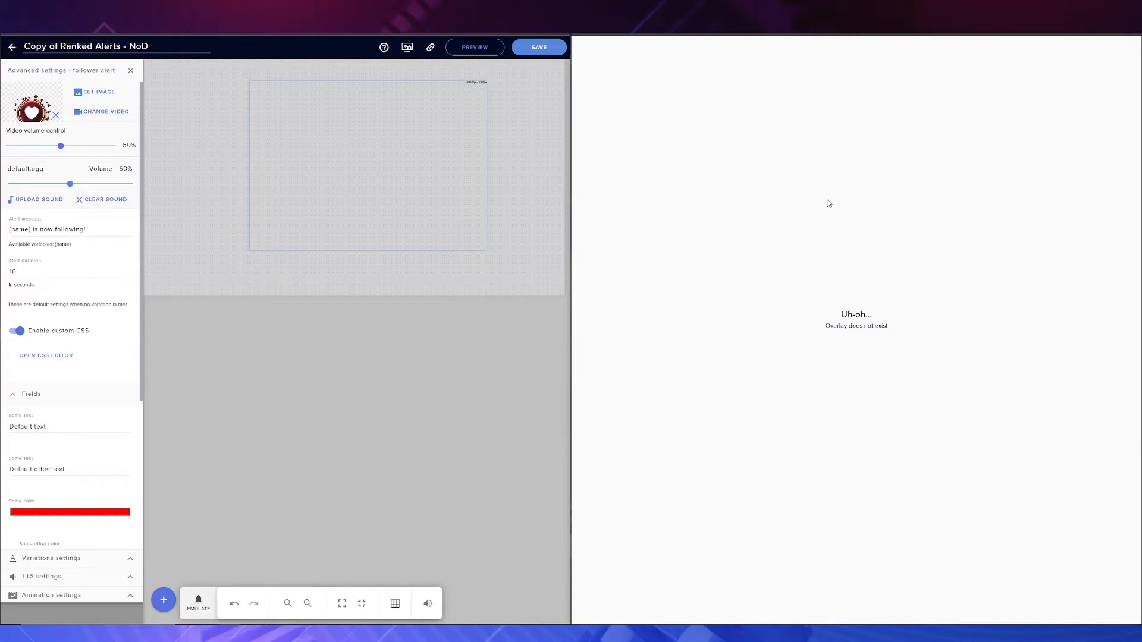
key("alt+Left")
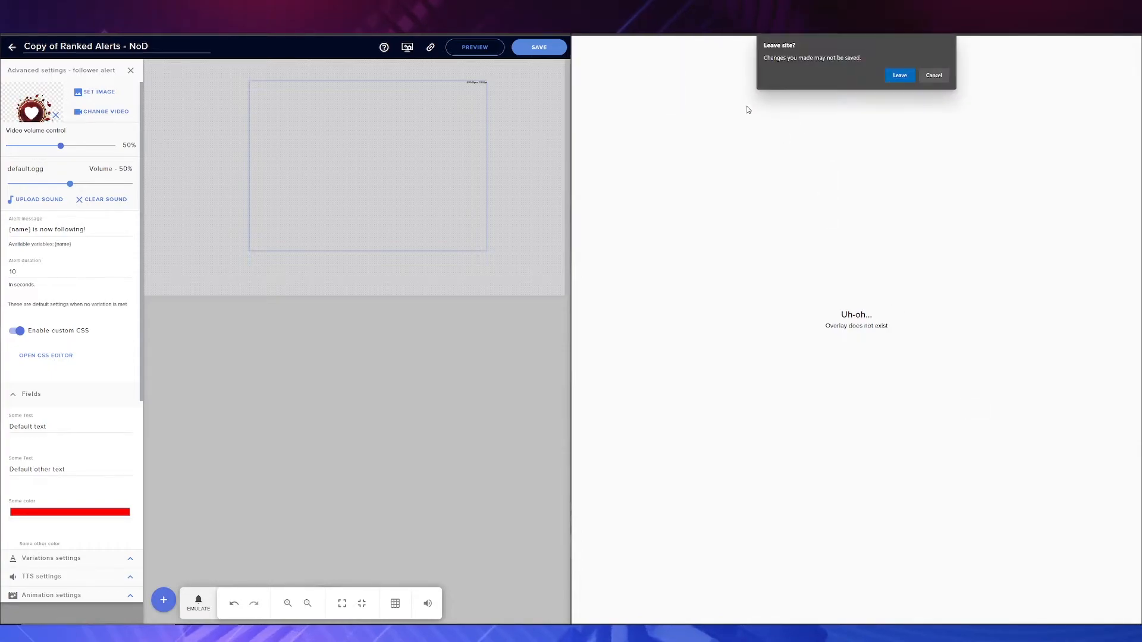
left_click(900, 76)
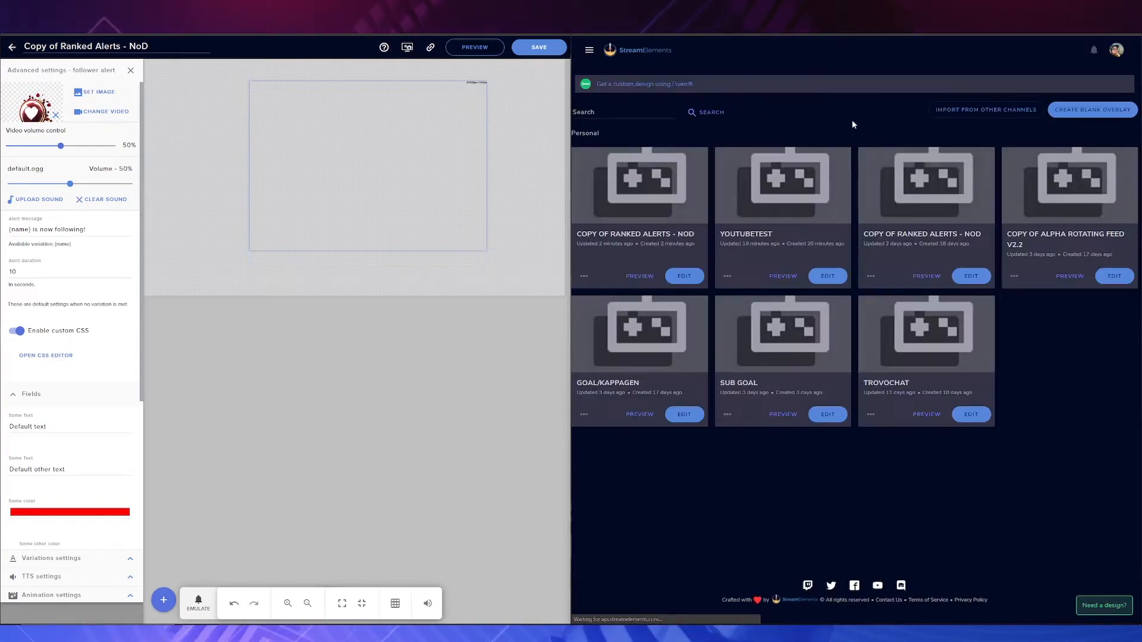
Switch the account back to the Twitch channel and open its original Ranked Alerts - NoD overlay for editing
left_click(1117, 49)
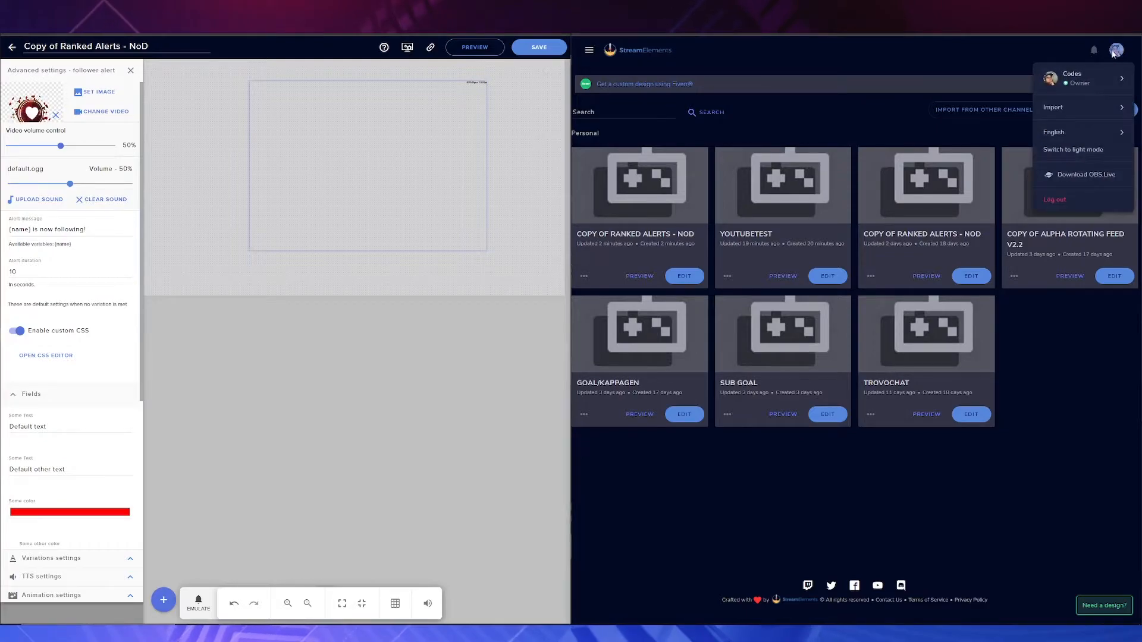
left_click(1091, 83)
left_click(1076, 100)
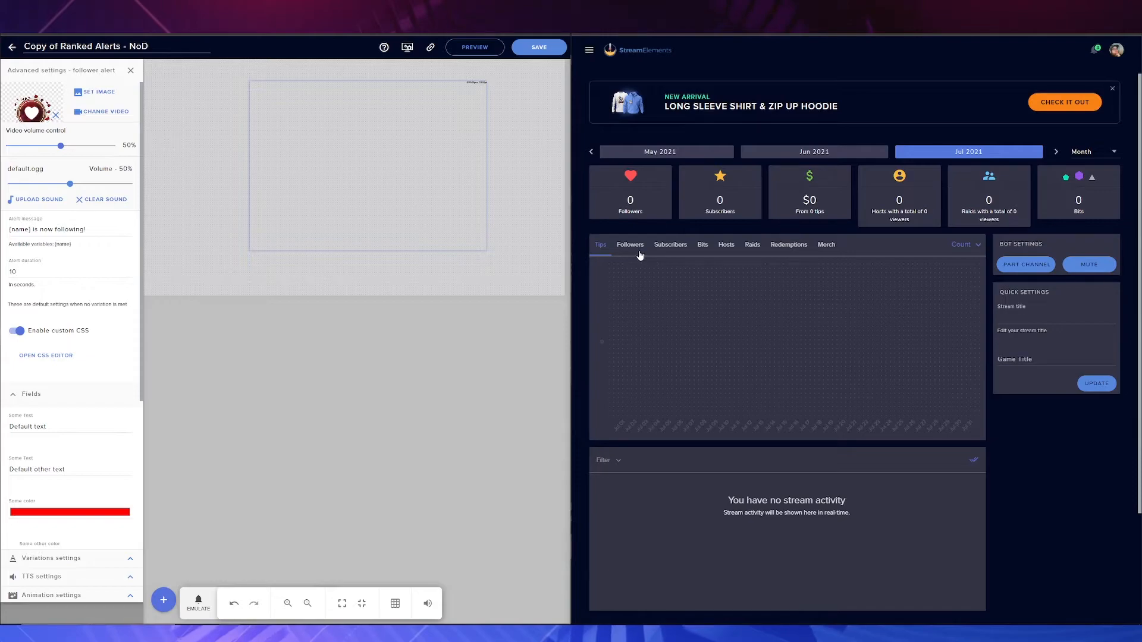
left_click(590, 51)
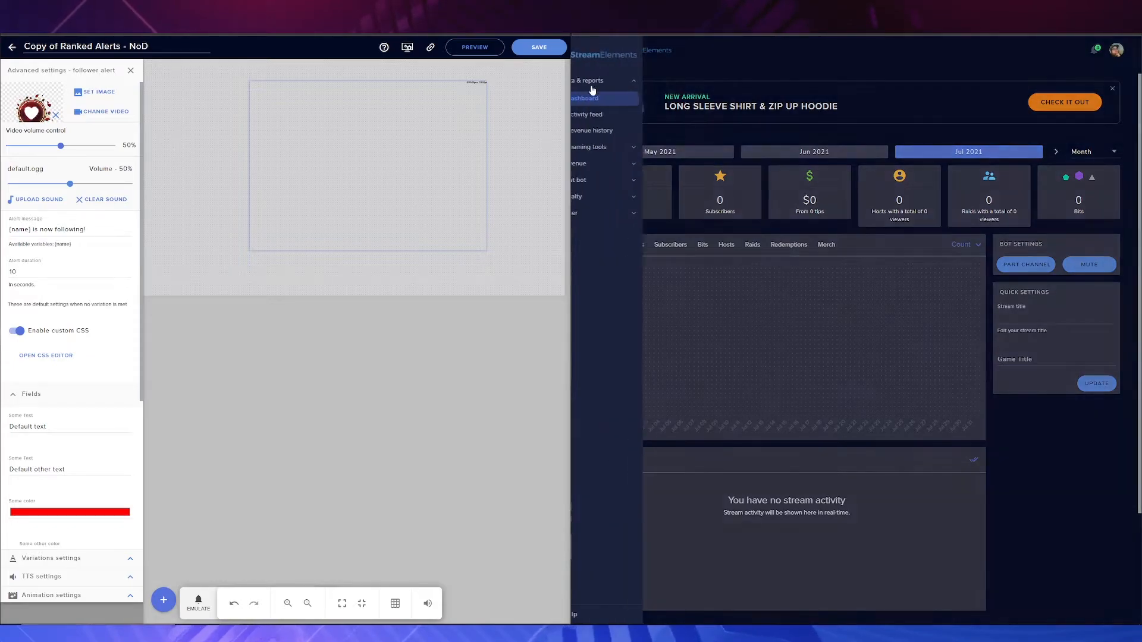
left_click(624, 148)
left_click(623, 183)
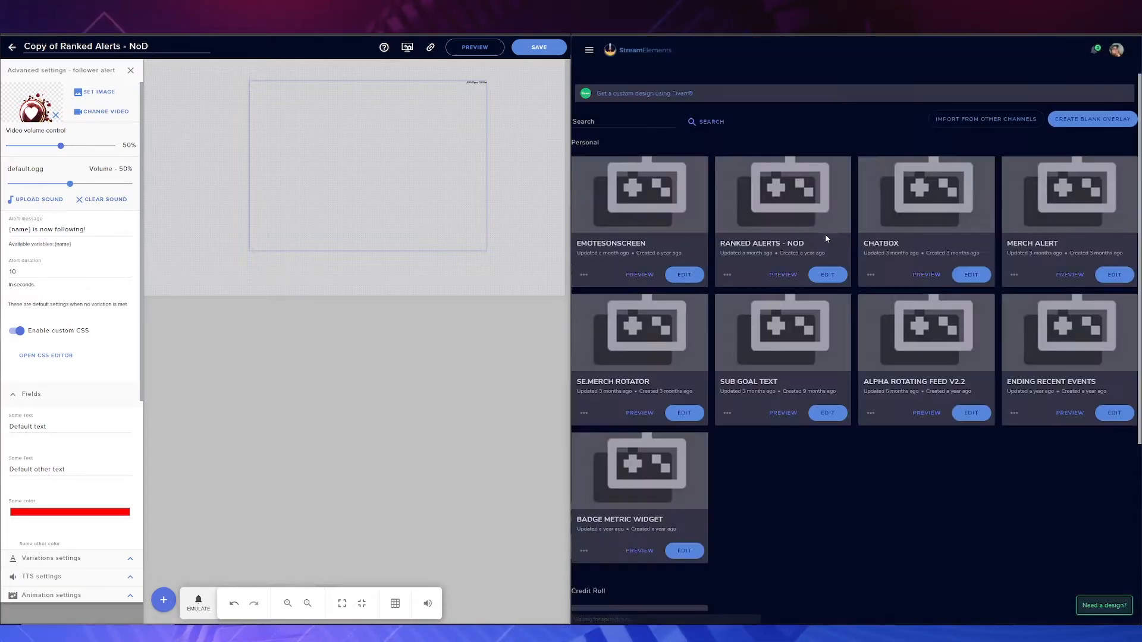
left_click(826, 275)
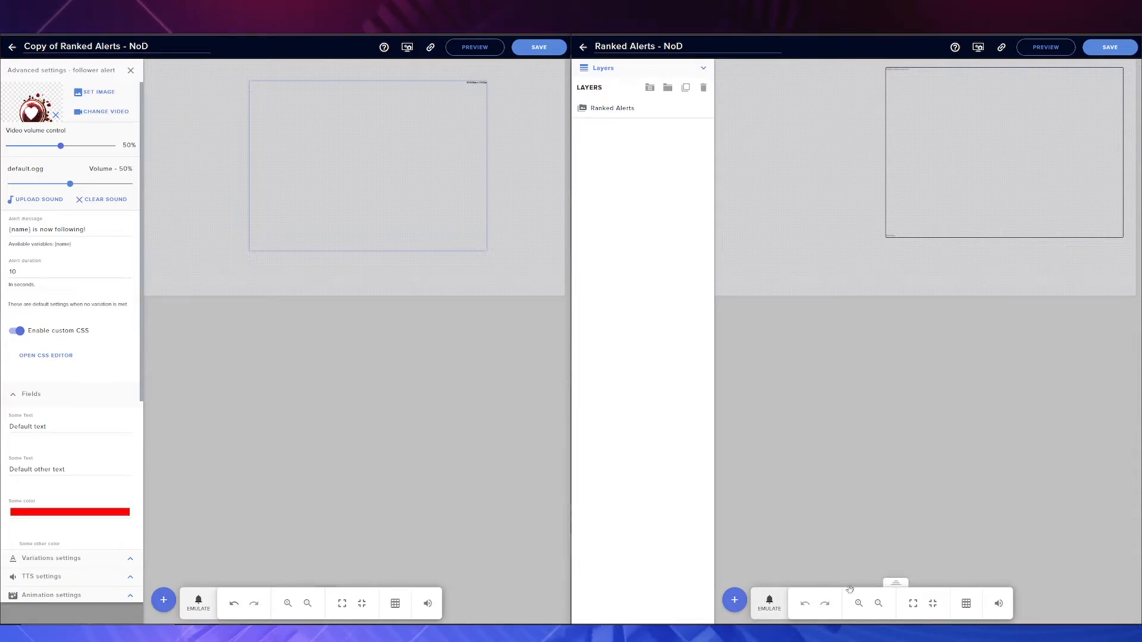
Emulate a follower event in the original Ranked Alerts - NoD overlay to preview its alert
left_click(768, 592)
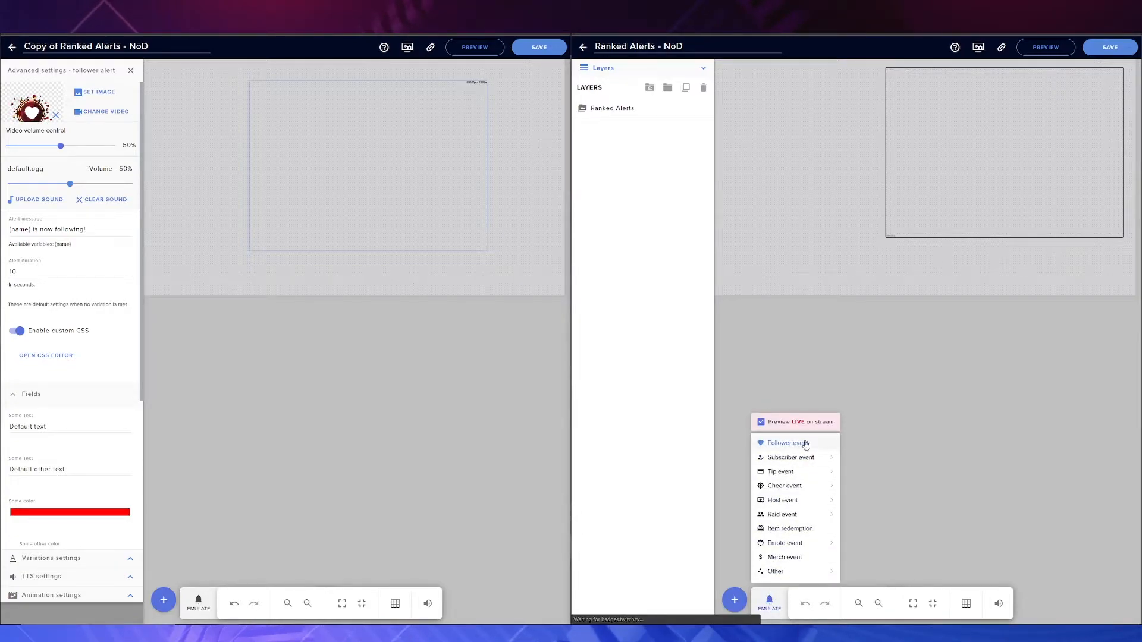
left_click(833, 446)
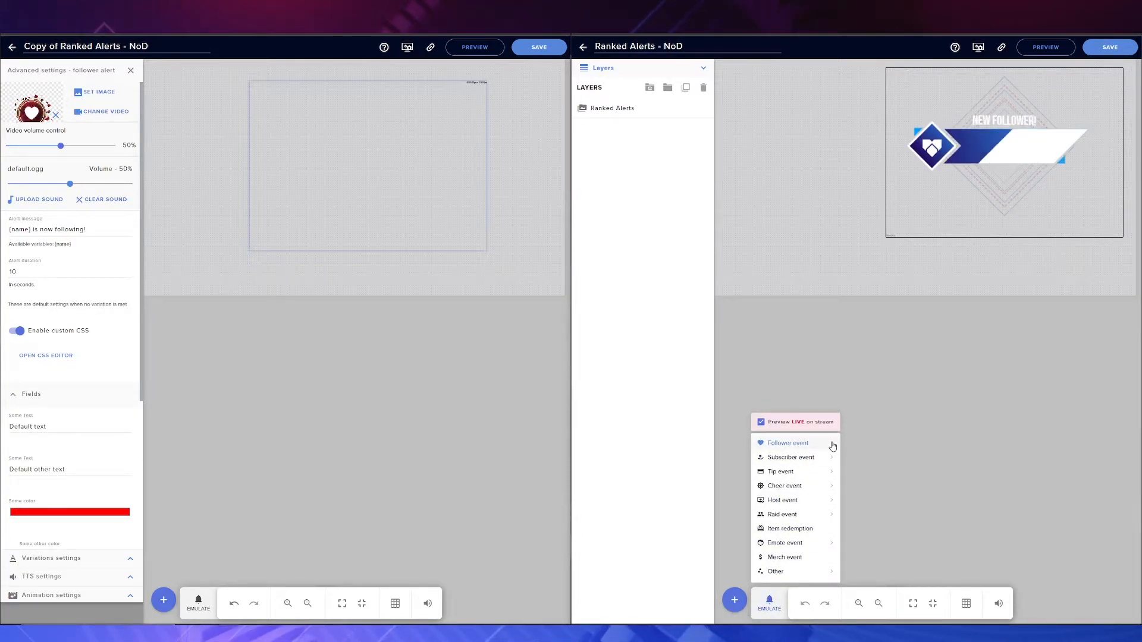
left_click(909, 422)
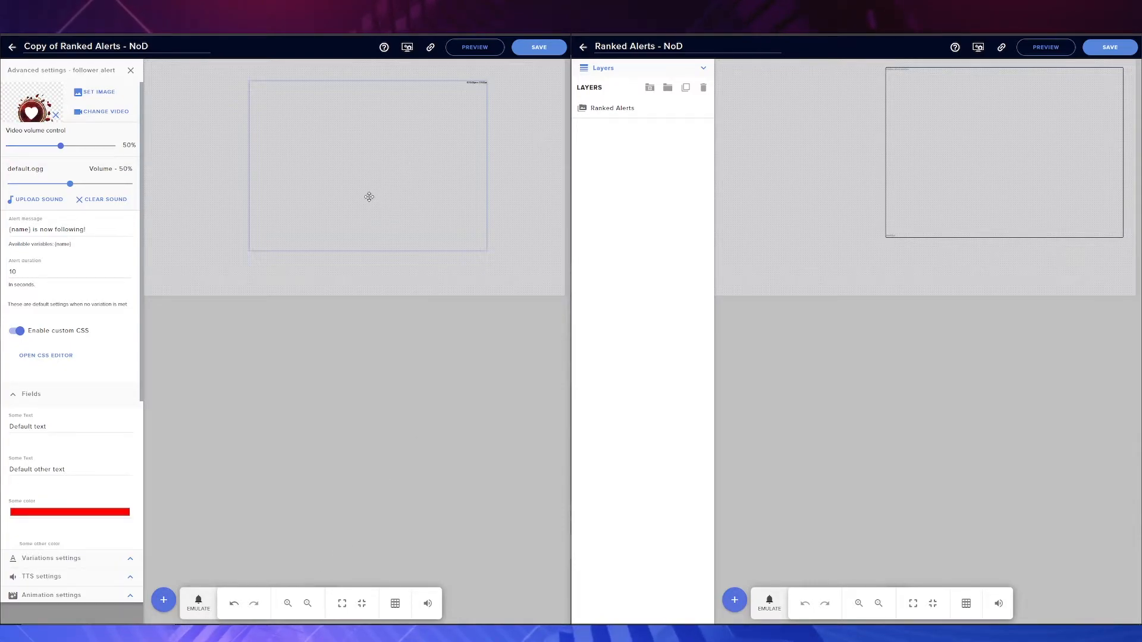
Open the follower alert's advanced settings in the original Ranked Alerts layer and view its custom HTML code
left_click(649, 110)
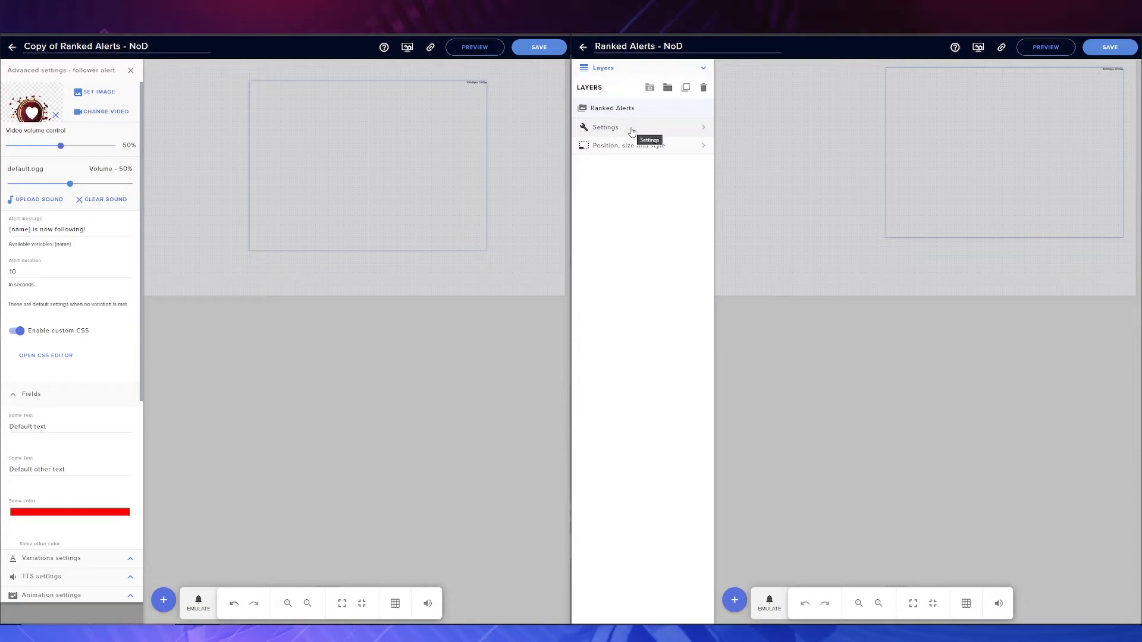
left_click(631, 130)
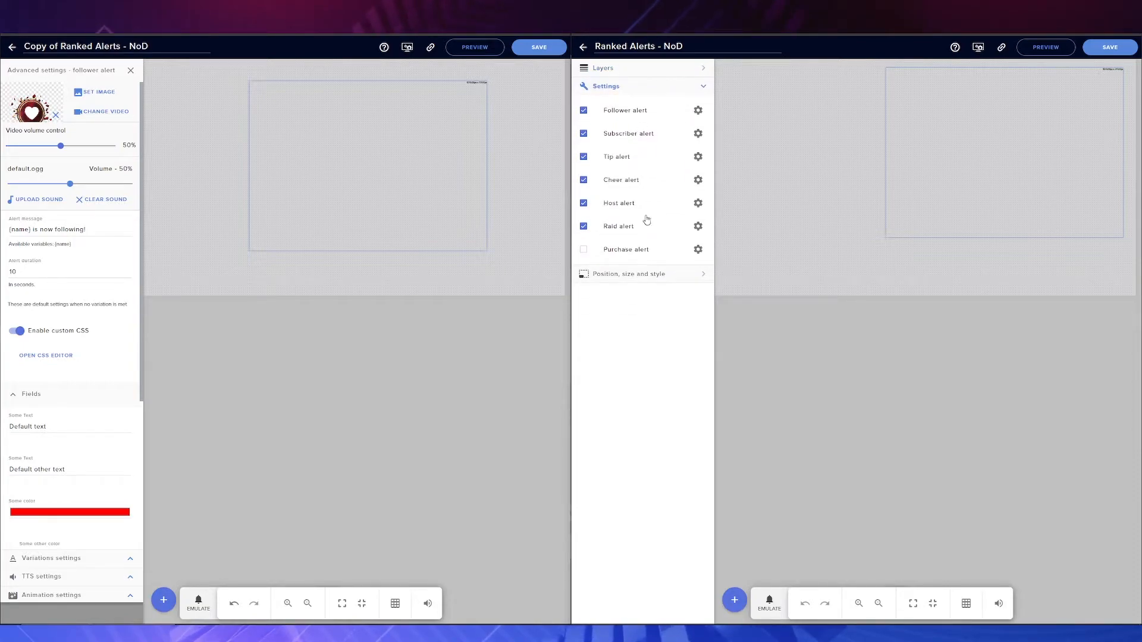
left_click(697, 111)
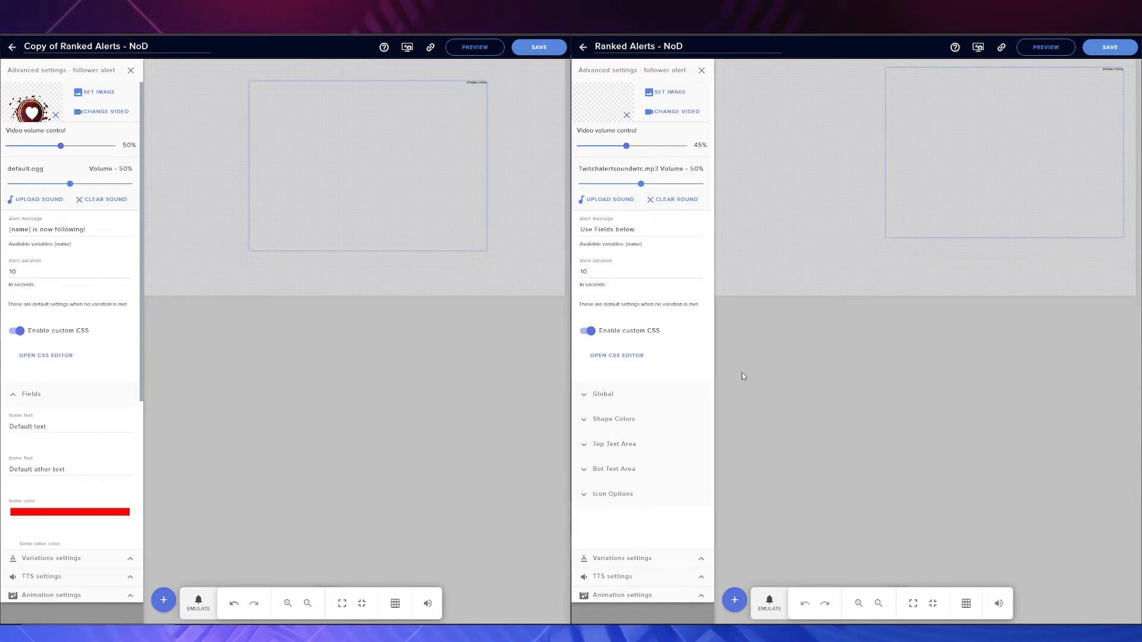
left_click(615, 359)
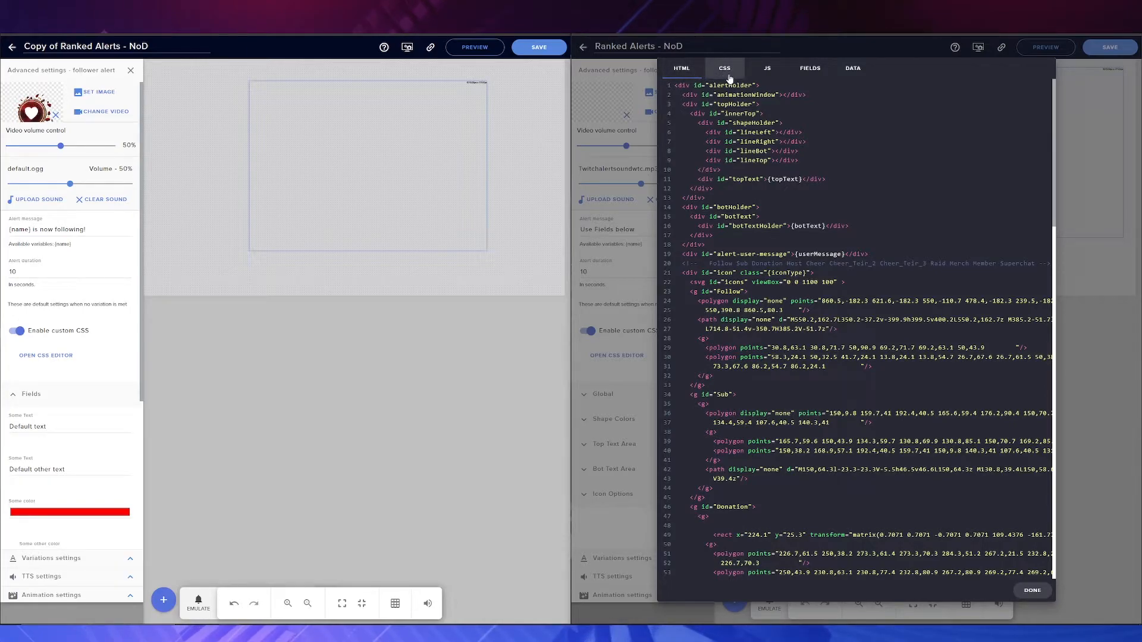
left_click(1090, 254)
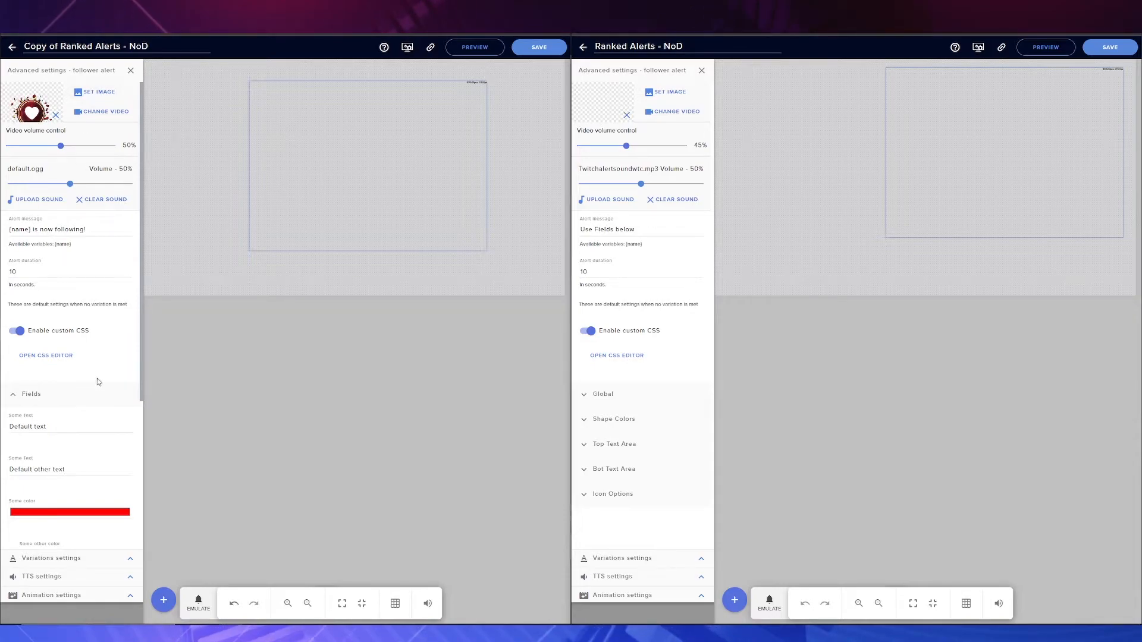
Copy the entire custom HTML code of the follower alert in the original Ranked Alerts - NoD overlay
scroll(83, 372, "down", 1)
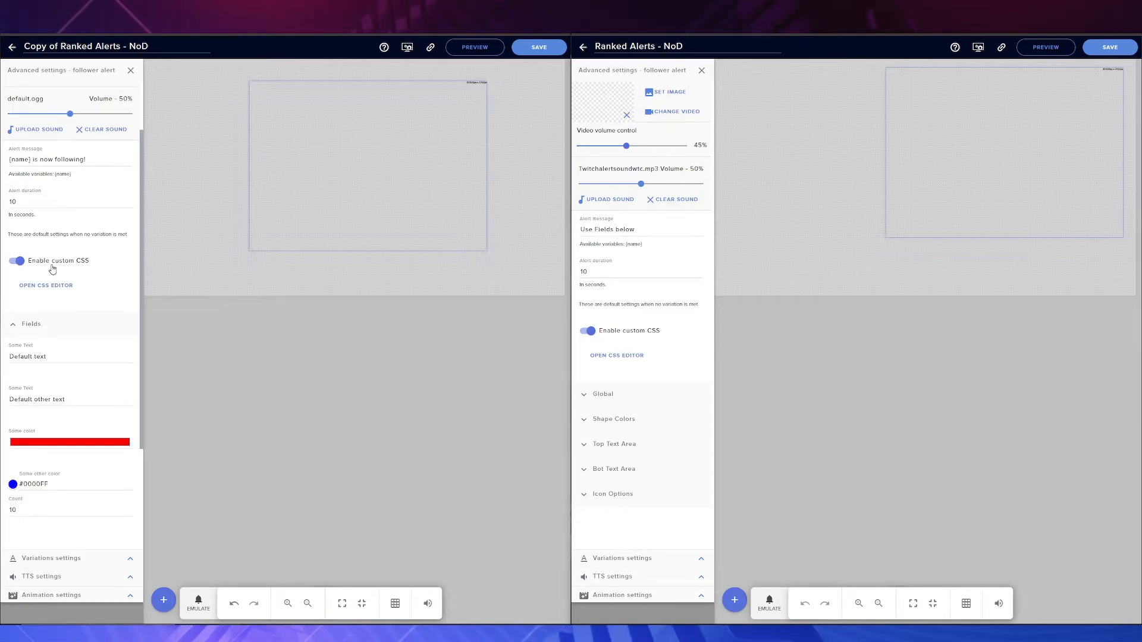
left_click(619, 356)
right_click(729, 305)
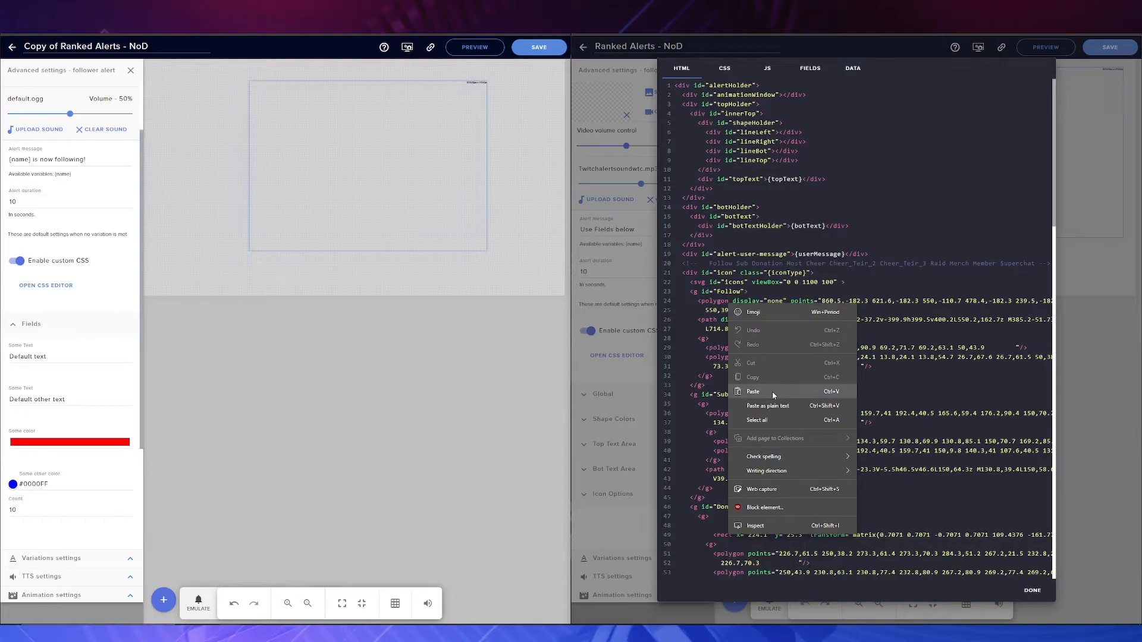
left_click(773, 420)
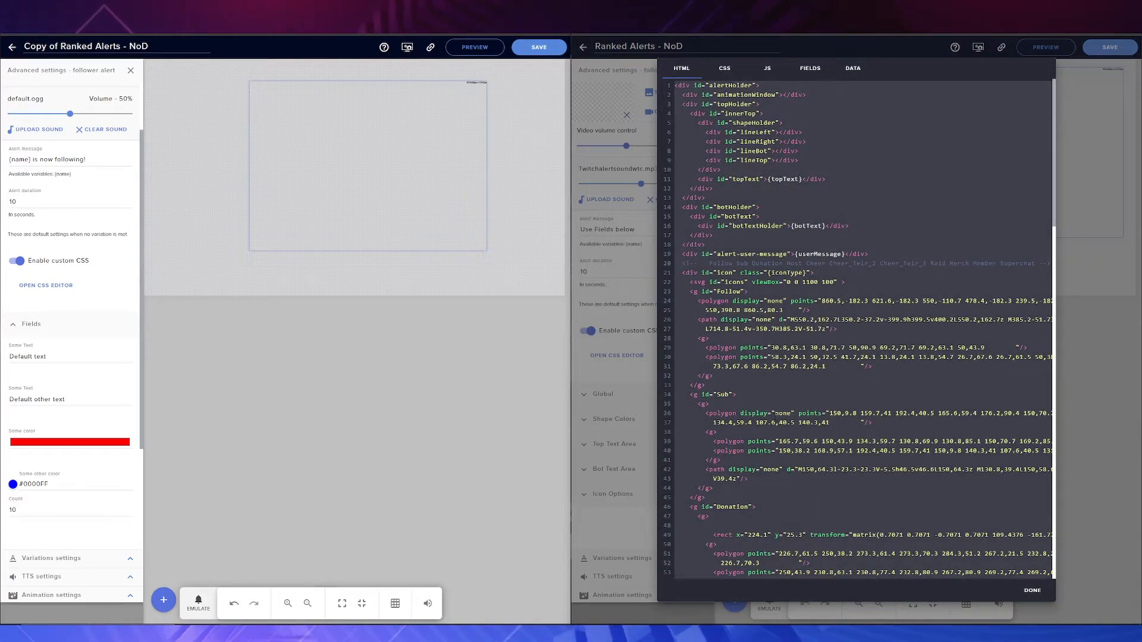
Replace the default HTML of the follower alert in Copy of Ranked Alerts - NoD with the copied code and close the editor
left_click(59, 284)
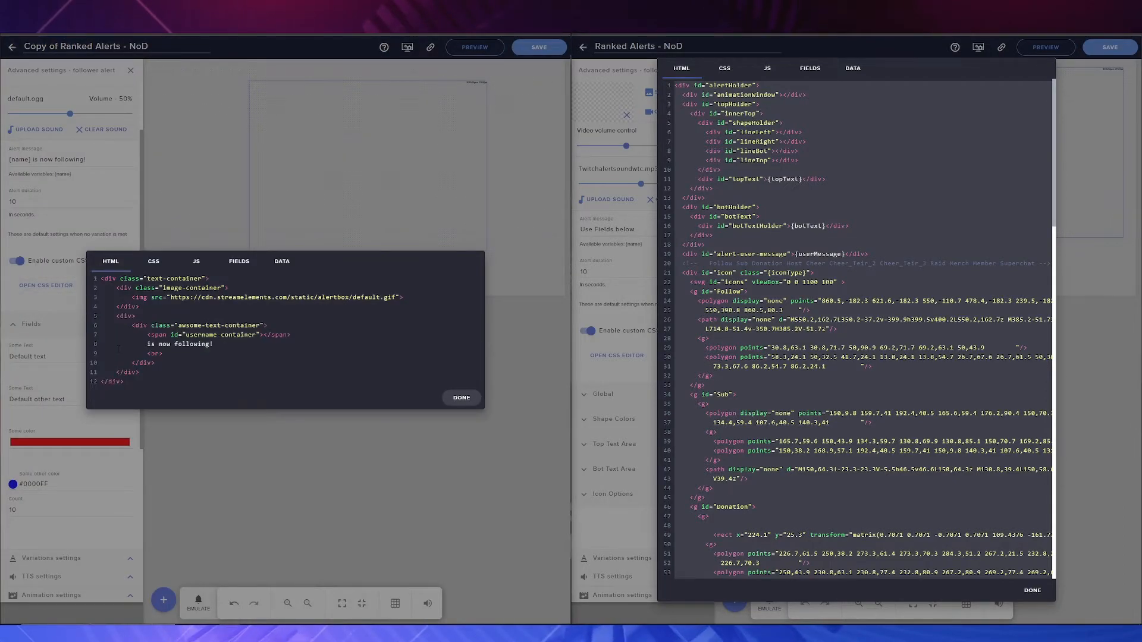
right_click(121, 355)
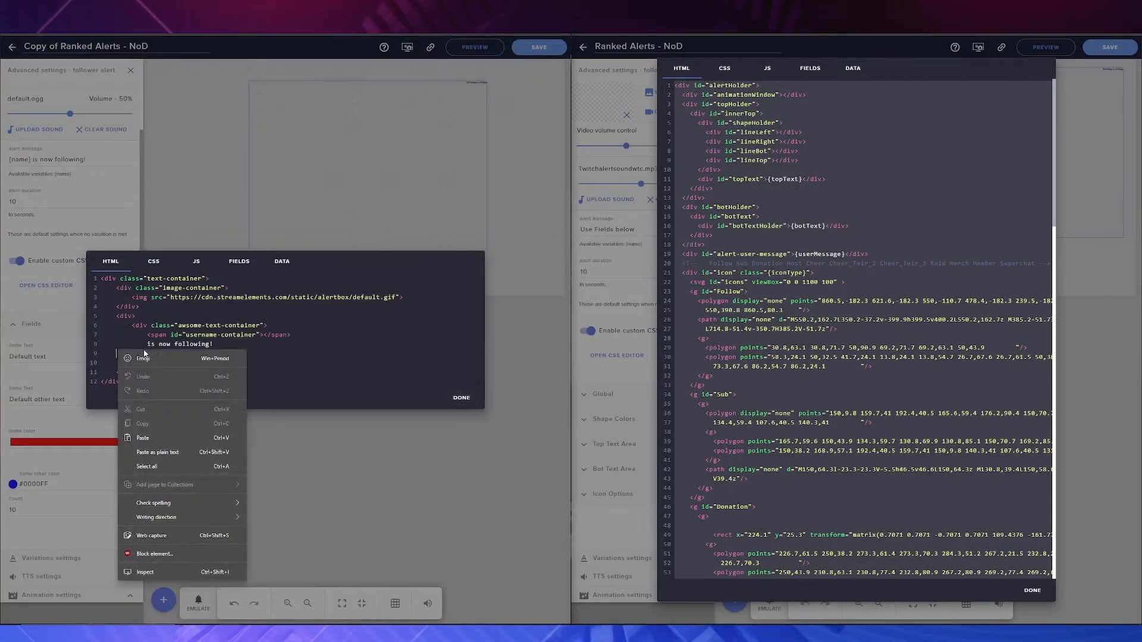
left_click(168, 467)
key("ctrl+v")
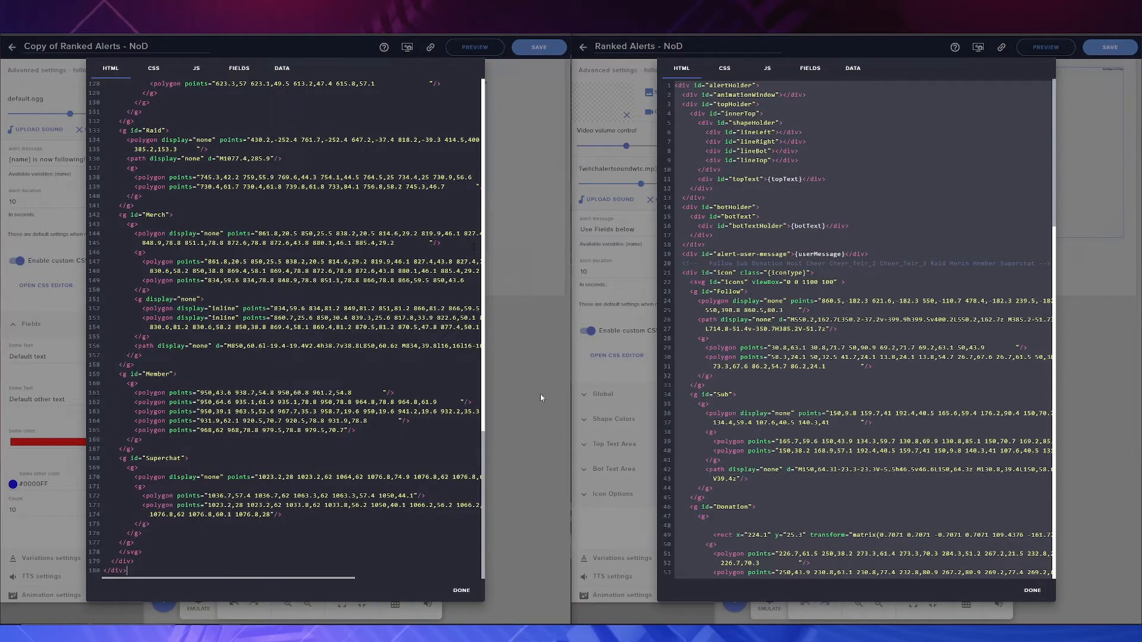
left_click(462, 591)
Show the follower alert's CSS code in both overlays and copy the original's entire CSS
left_click(725, 68)
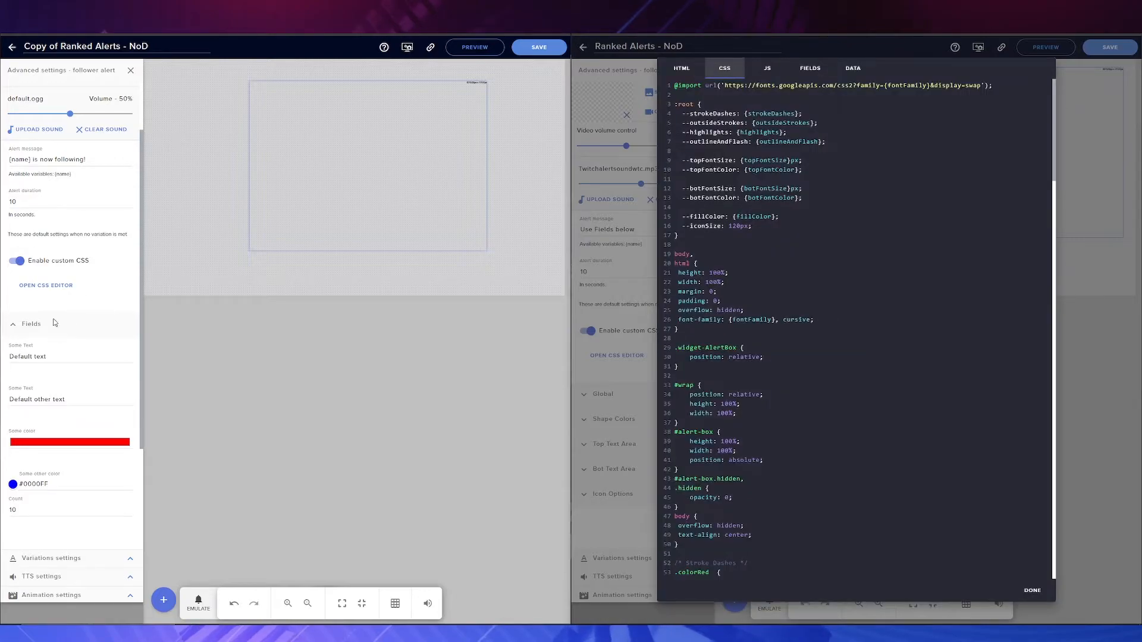
left_click(46, 285)
left_click(153, 74)
right_click(758, 281)
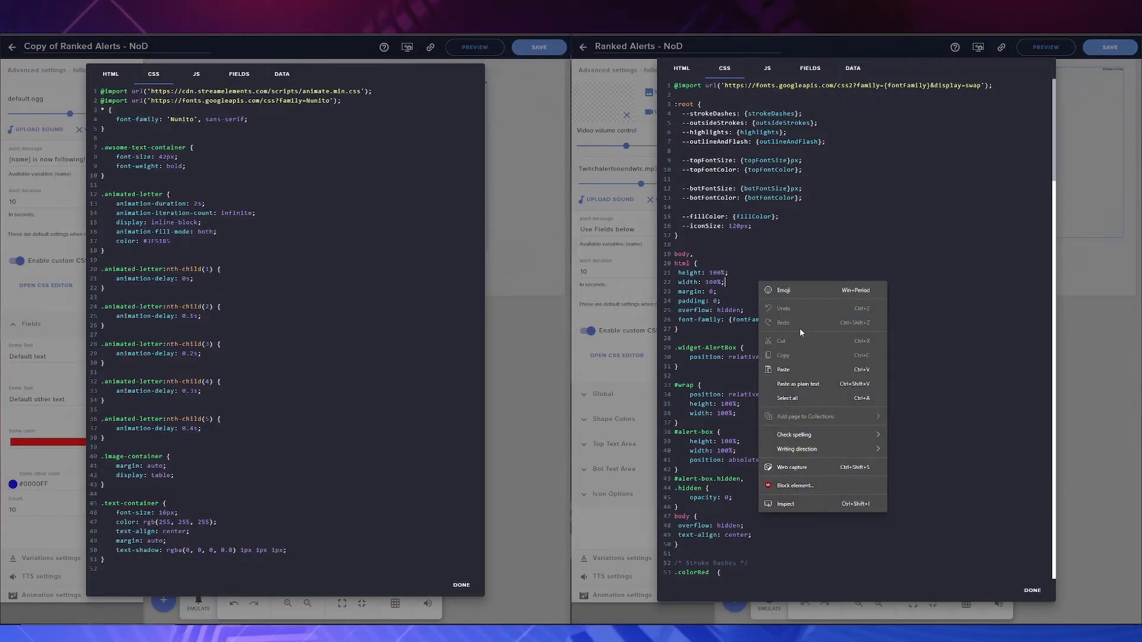
left_click(787, 398)
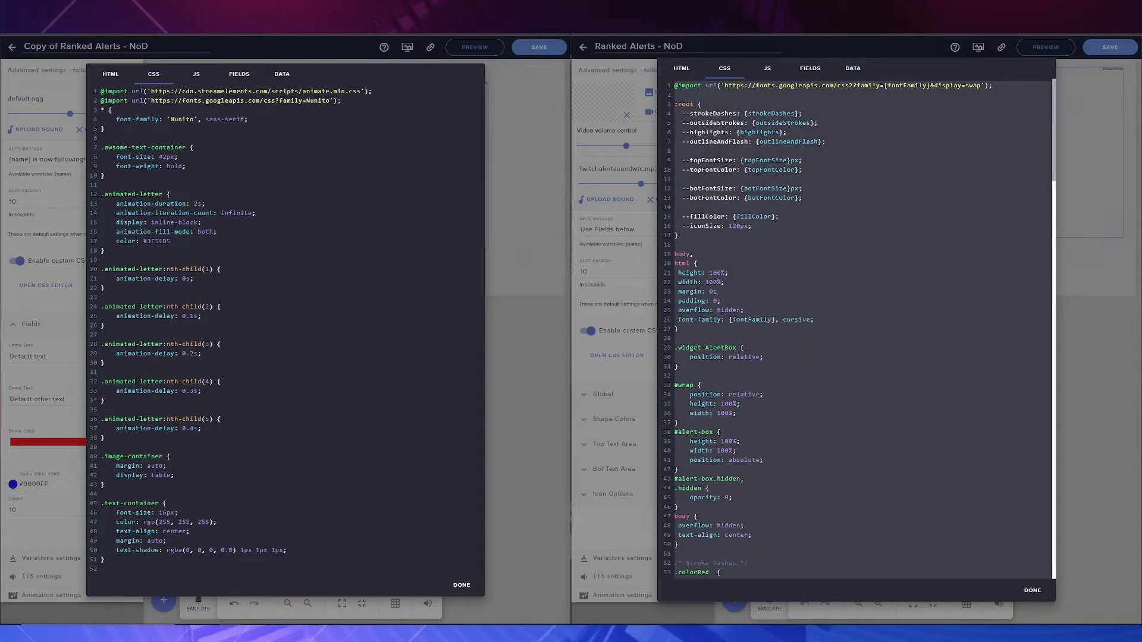
left_click(223, 241)
right_click(223, 241)
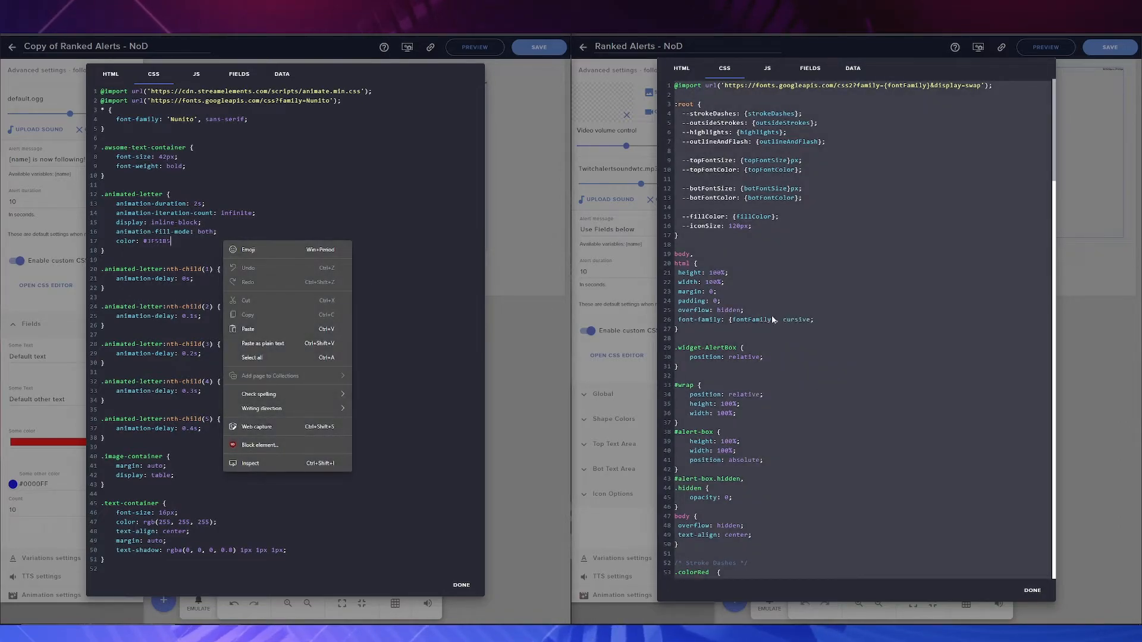
right_click(767, 319)
right_click(711, 274)
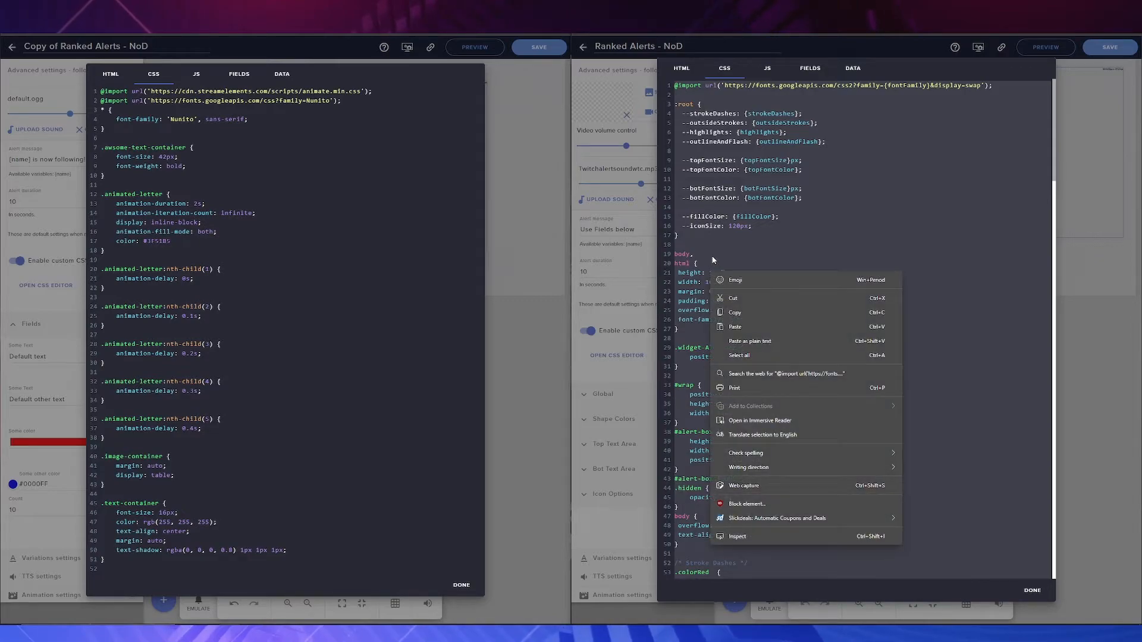
left_click(770, 229)
right_click(769, 228)
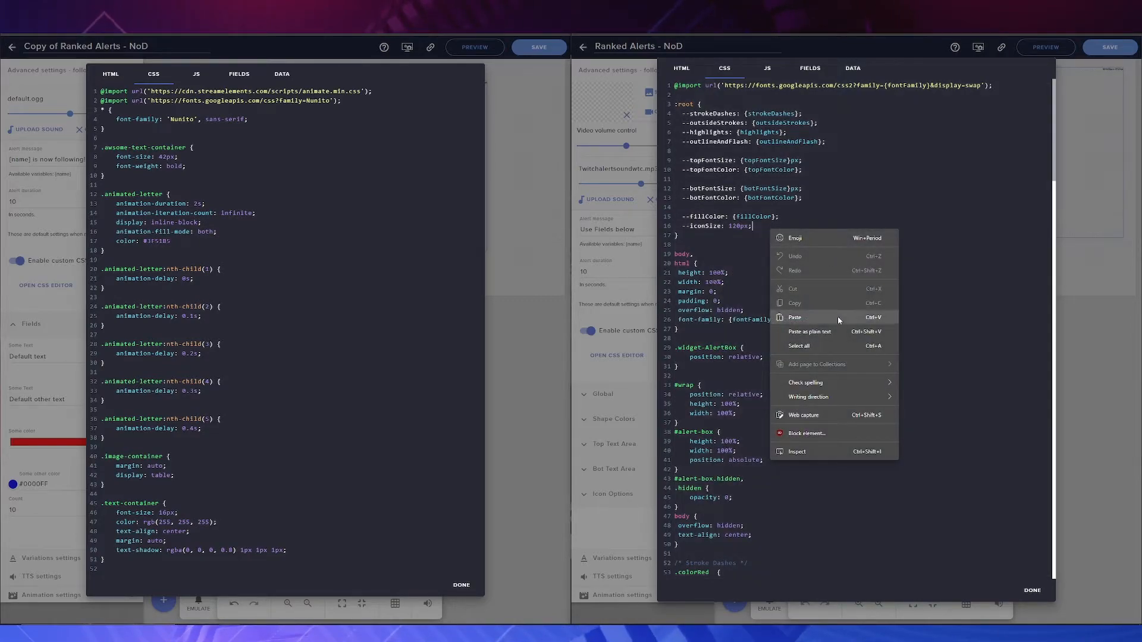
left_click(811, 347)
key("ctrl+c")
Replace all default CSS of the copy's follower alert with the copied CSS and finish editing the code
left_click(276, 217)
right_click(276, 217)
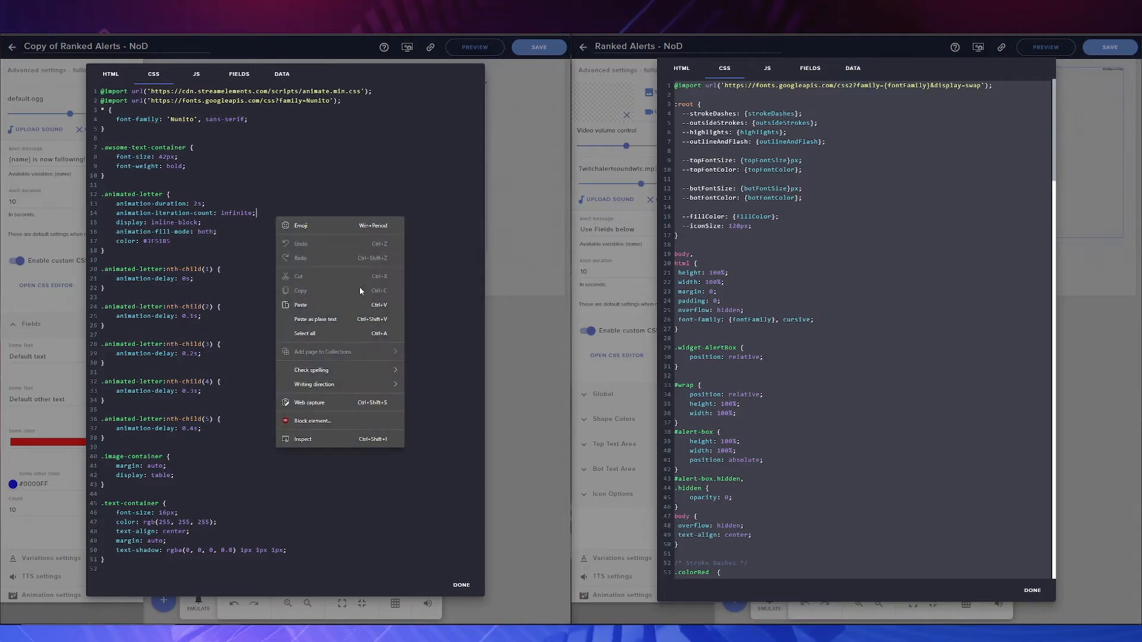
left_click(331, 337)
key("ctrl+v")
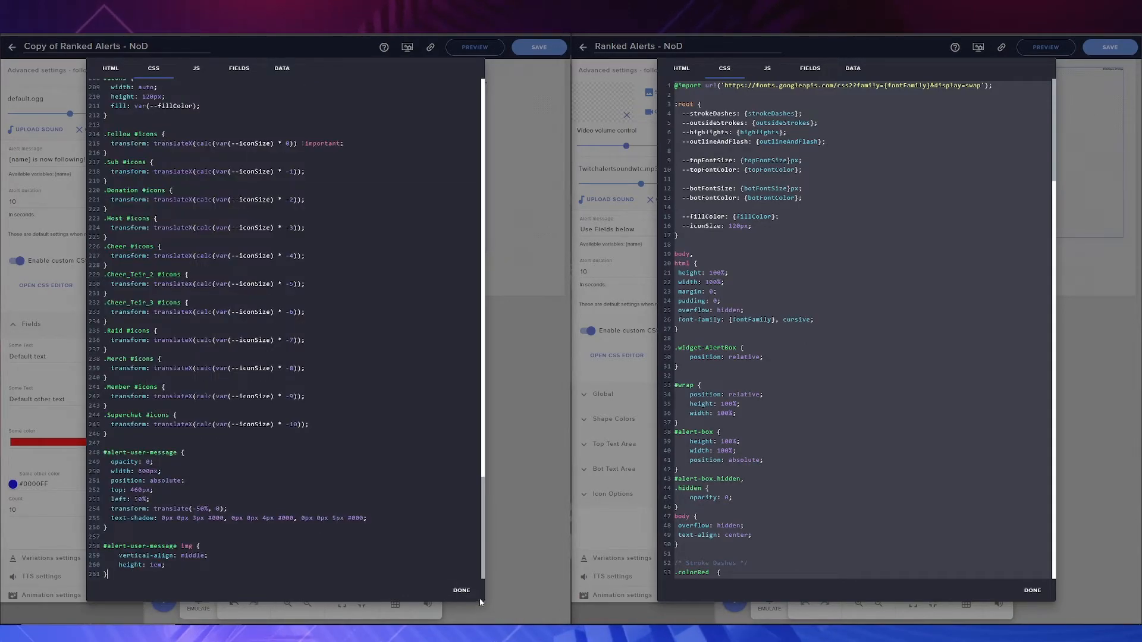
left_click(462, 585)
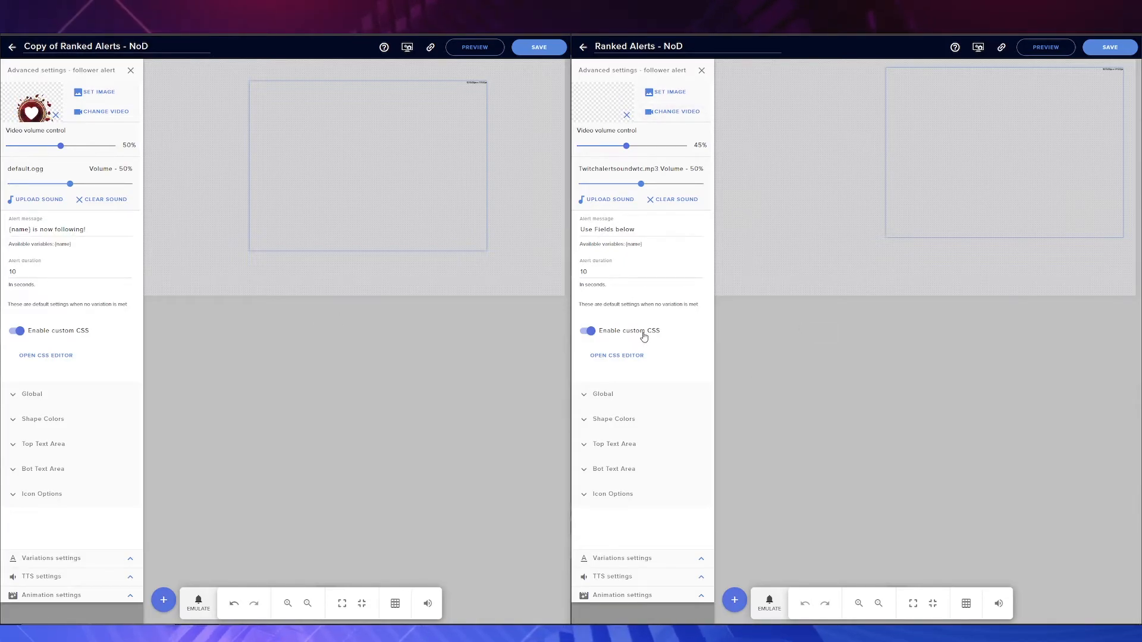
left_click(631, 356)
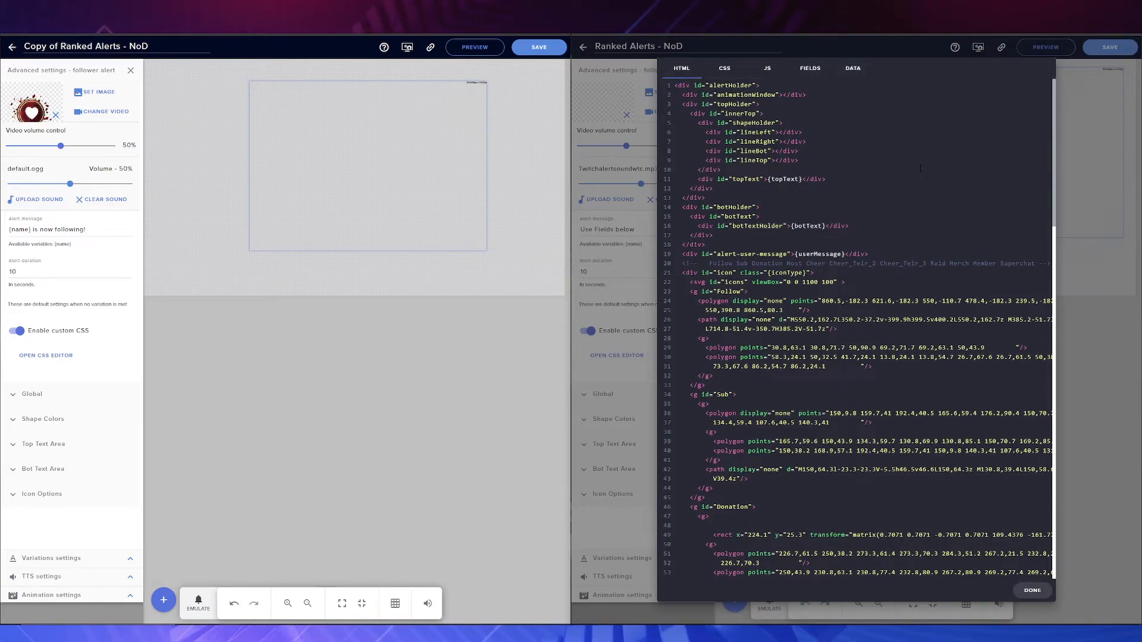
left_click(1124, 517)
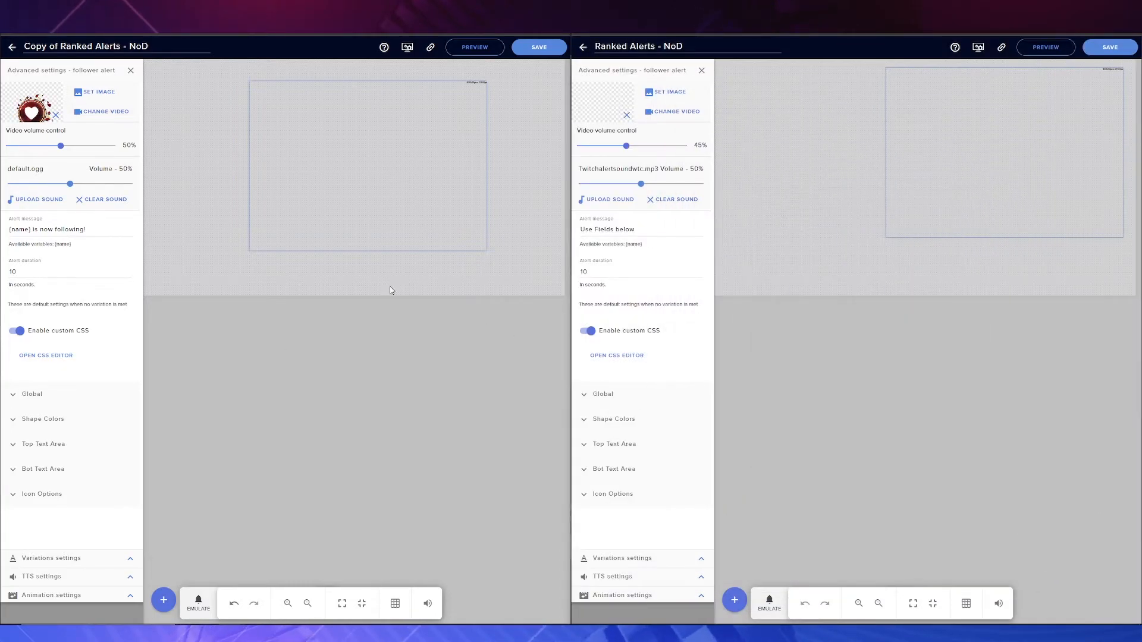
Save Copy of Ranked Alerts - NoD and emulate a follower event in it to test the alert
left_click(544, 51)
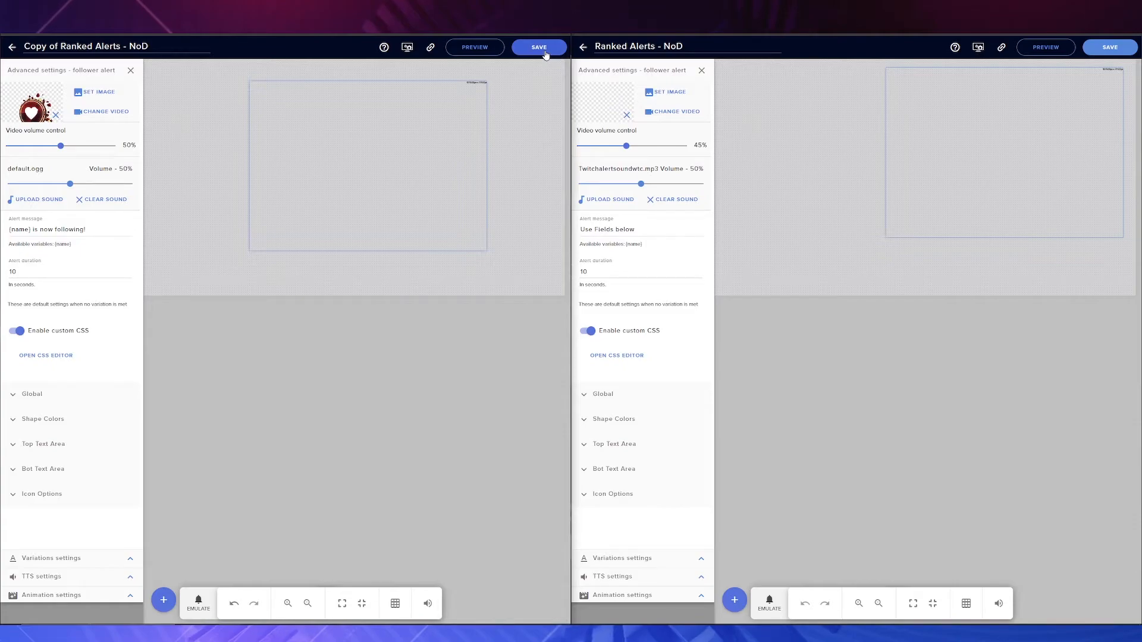
left_click(196, 602)
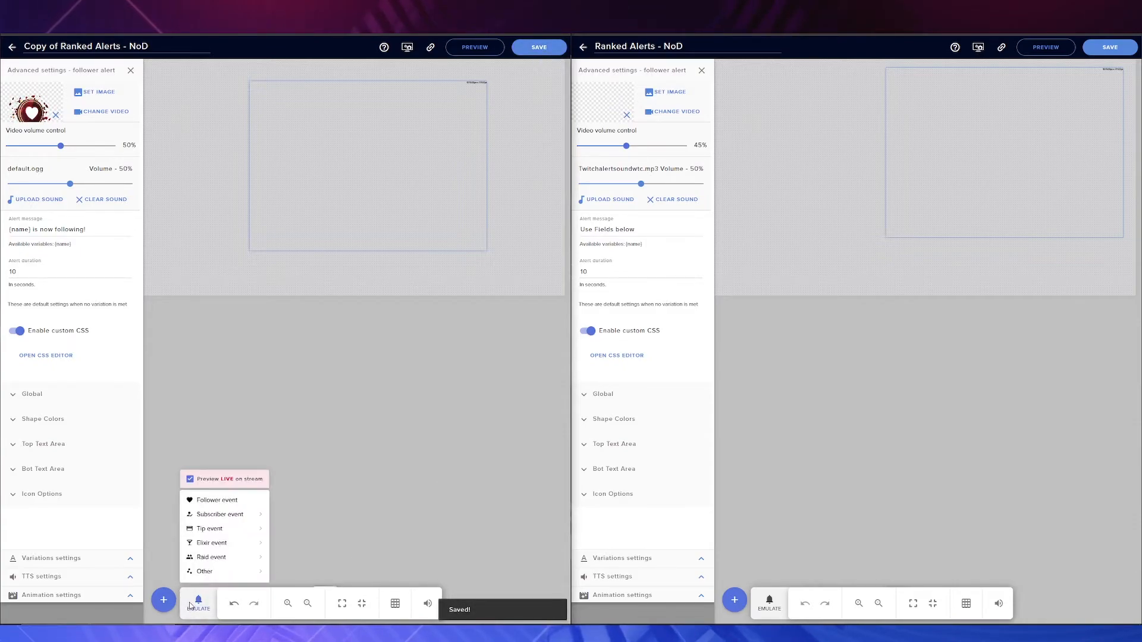
left_click(241, 503)
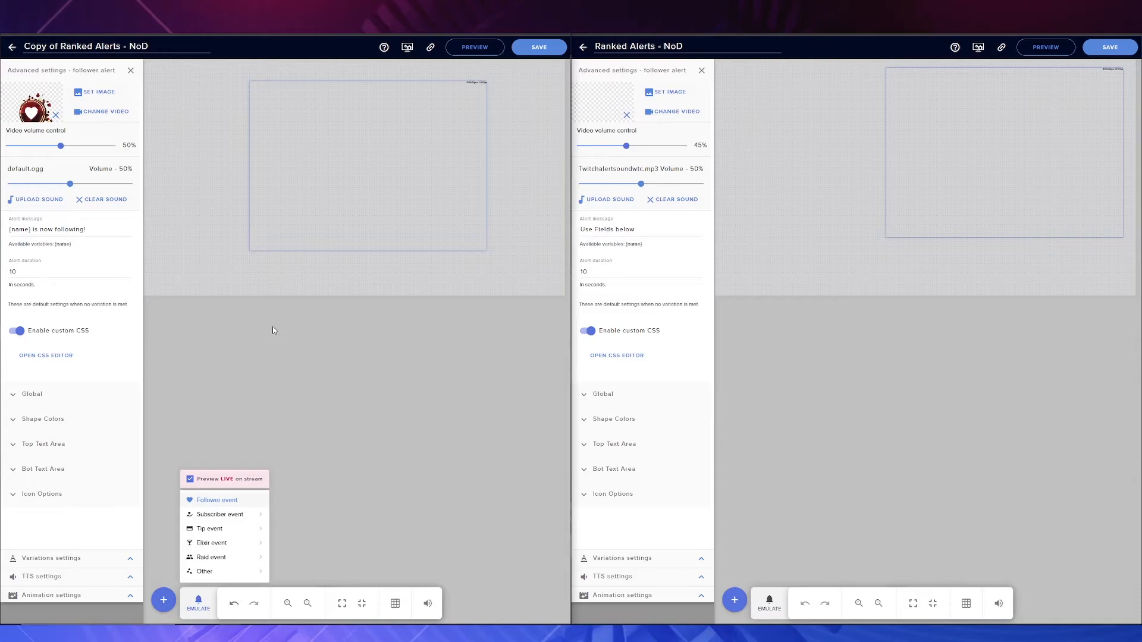
left_click(282, 348)
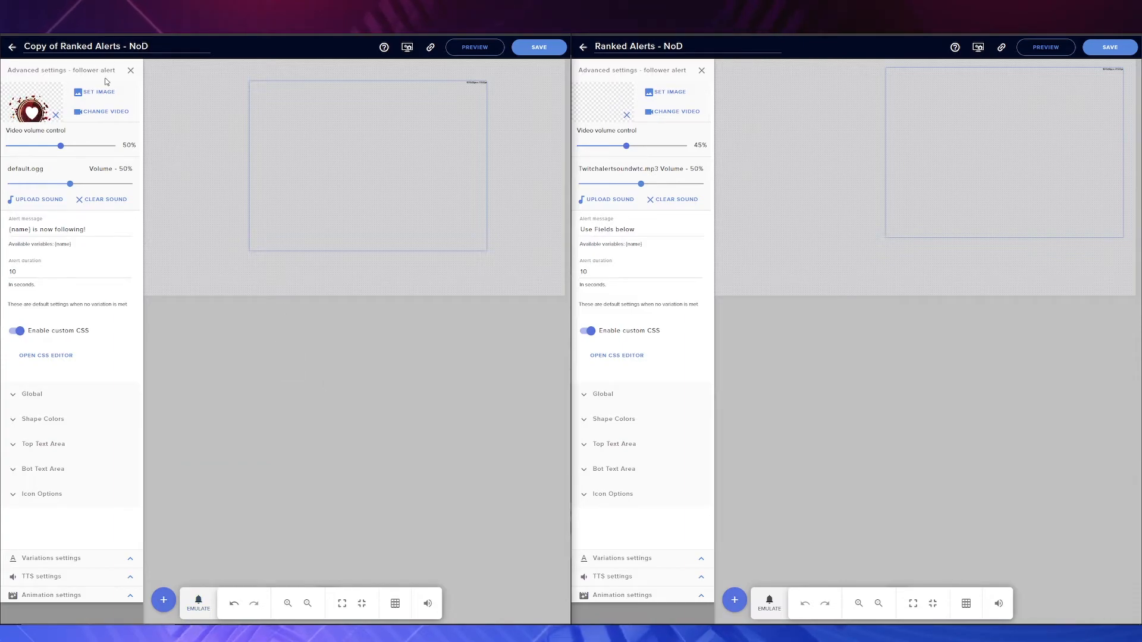
Compare the alert types listed in both overlays and review the follower alert's HTML code in the original and the copy
left_click(130, 70)
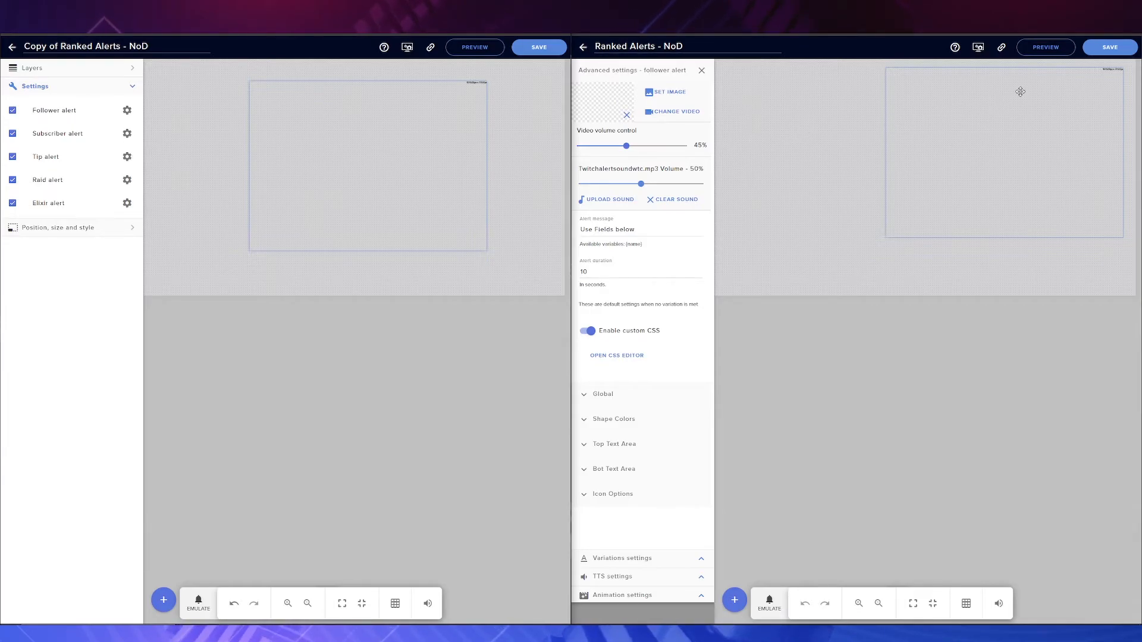
left_click(702, 71)
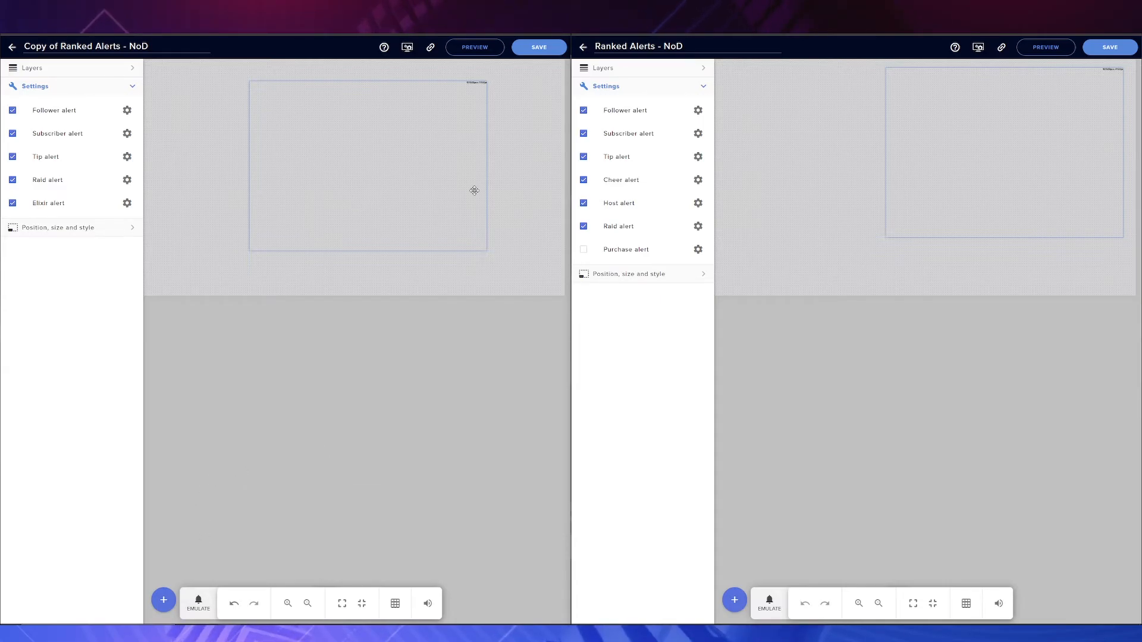
left_click(698, 110)
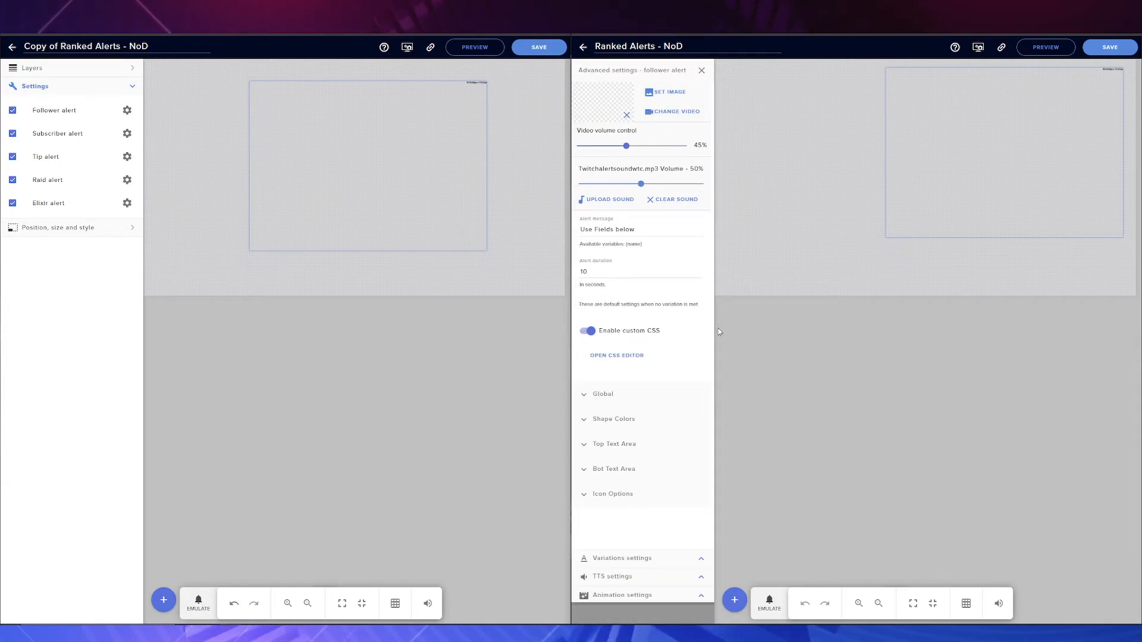
left_click(621, 360)
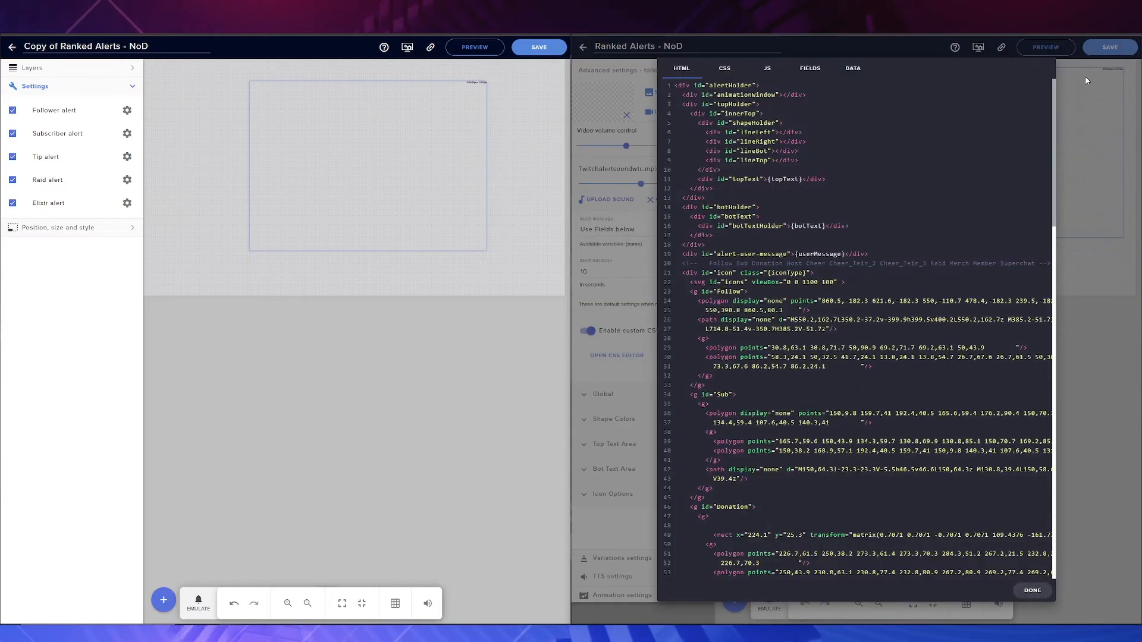
left_click(1093, 139)
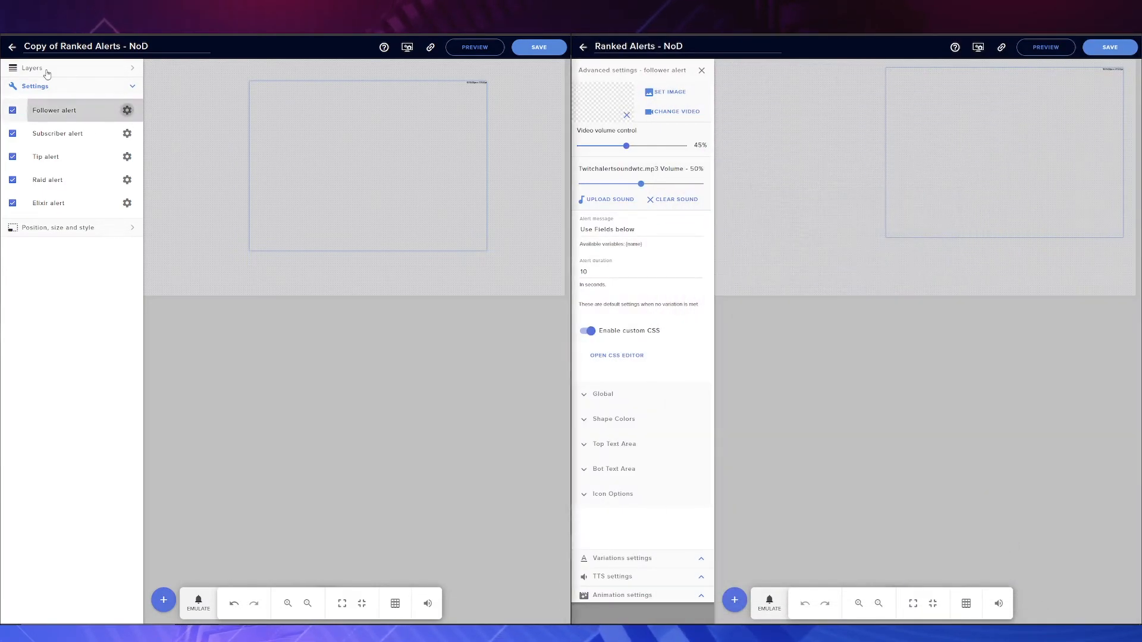
left_click(127, 110)
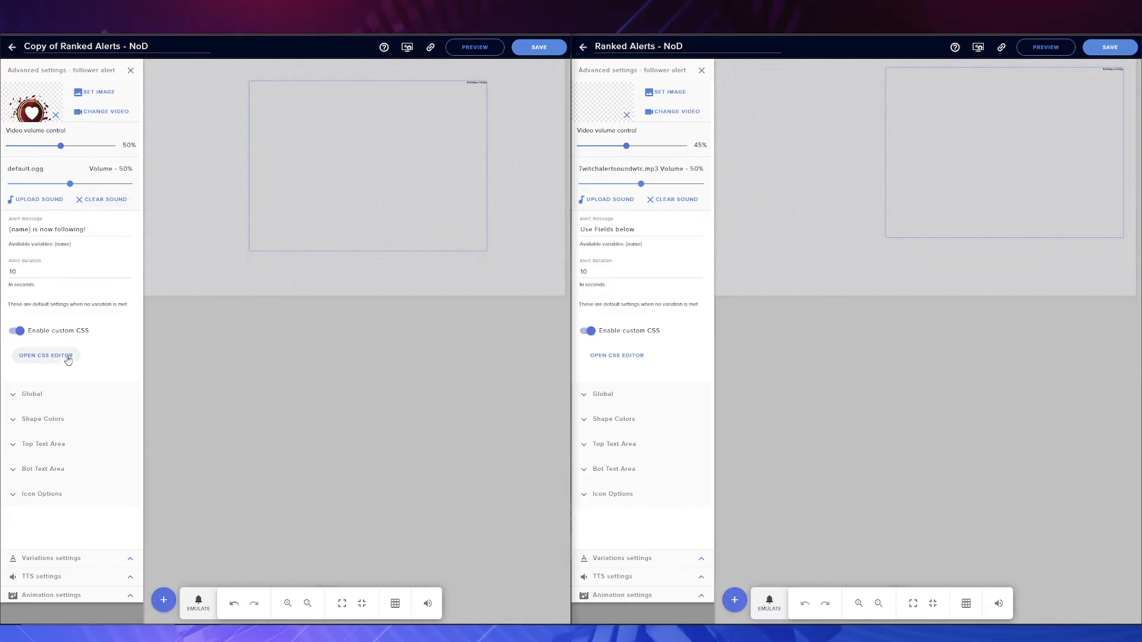
left_click(68, 359)
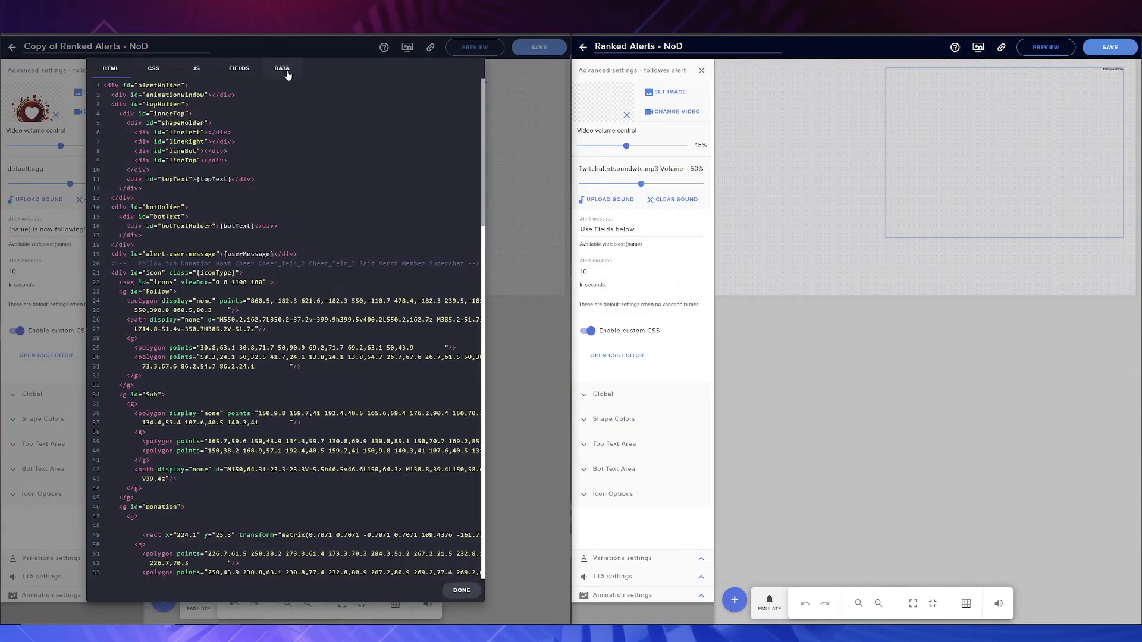
left_click(526, 424)
Emulate a follower event in the copy again and close the follower alert's advanced settings in both overlays
left_click(198, 604)
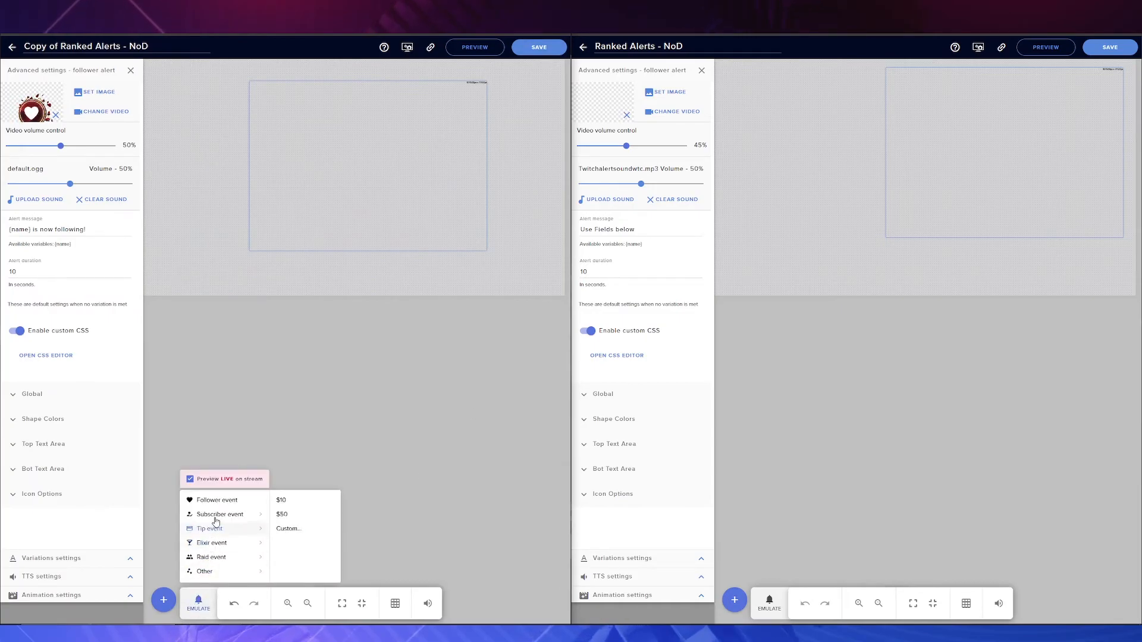
left_click(227, 501)
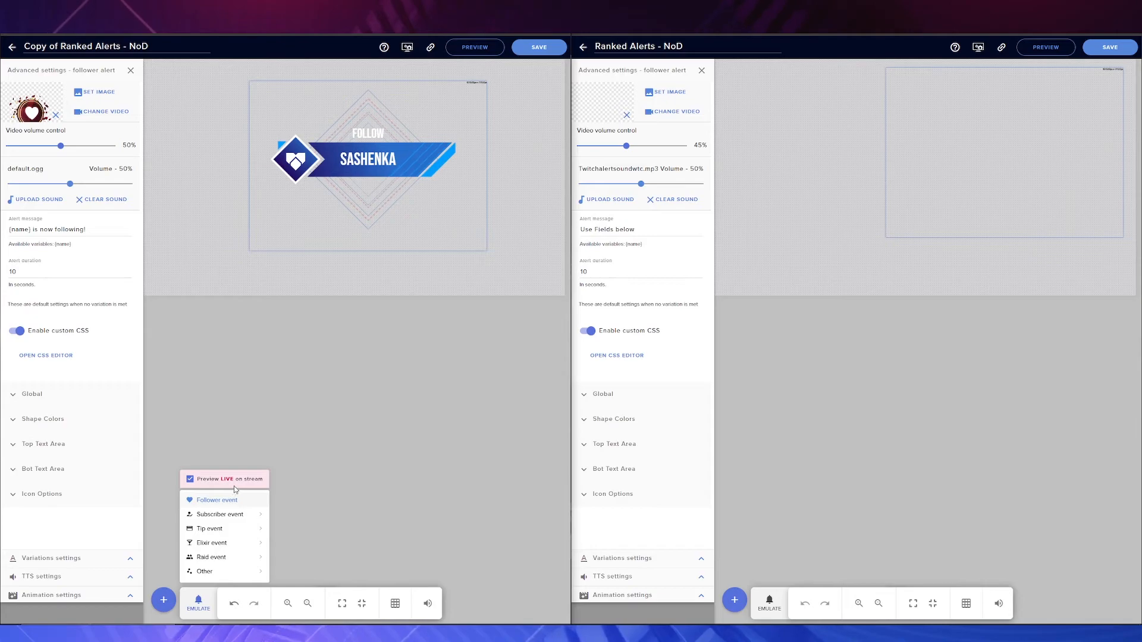
left_click(131, 71)
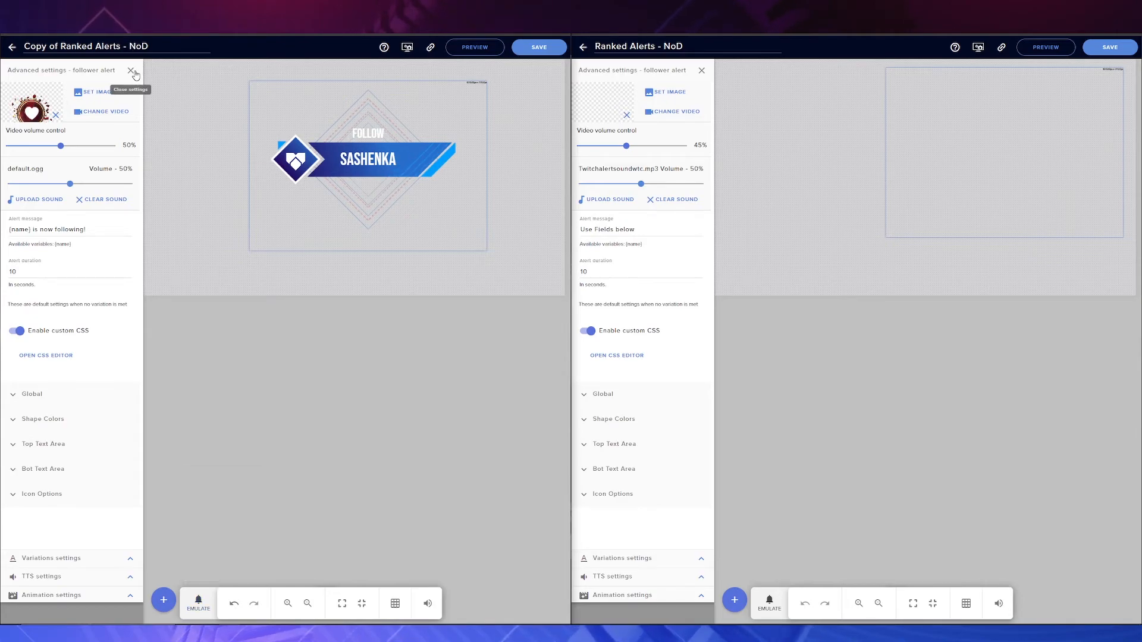
left_click(131, 71)
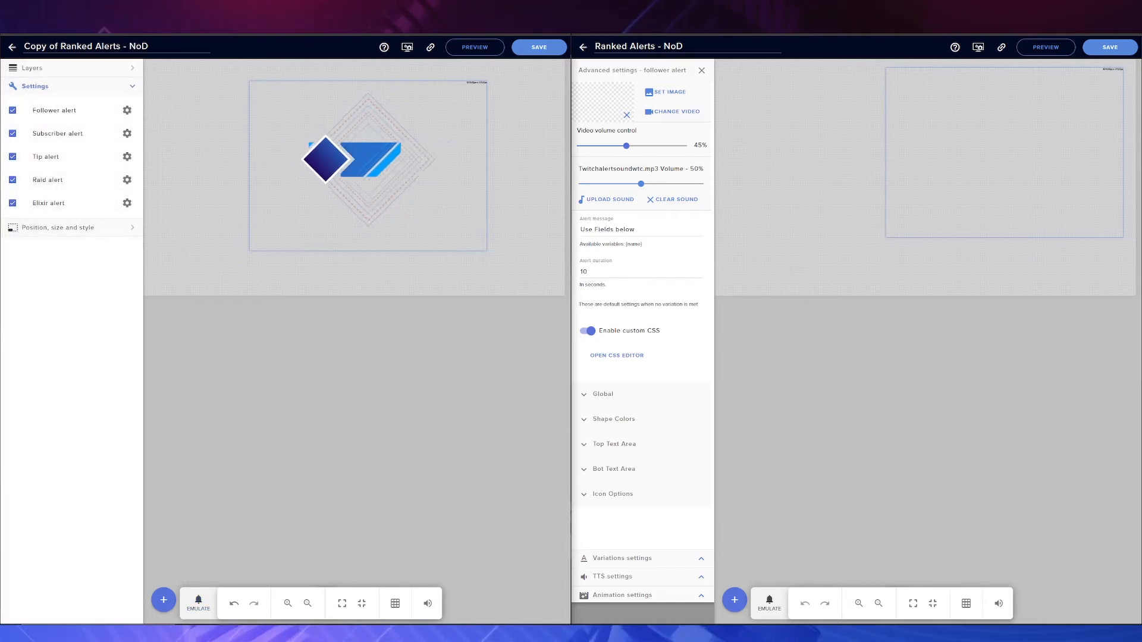
left_click(702, 70)
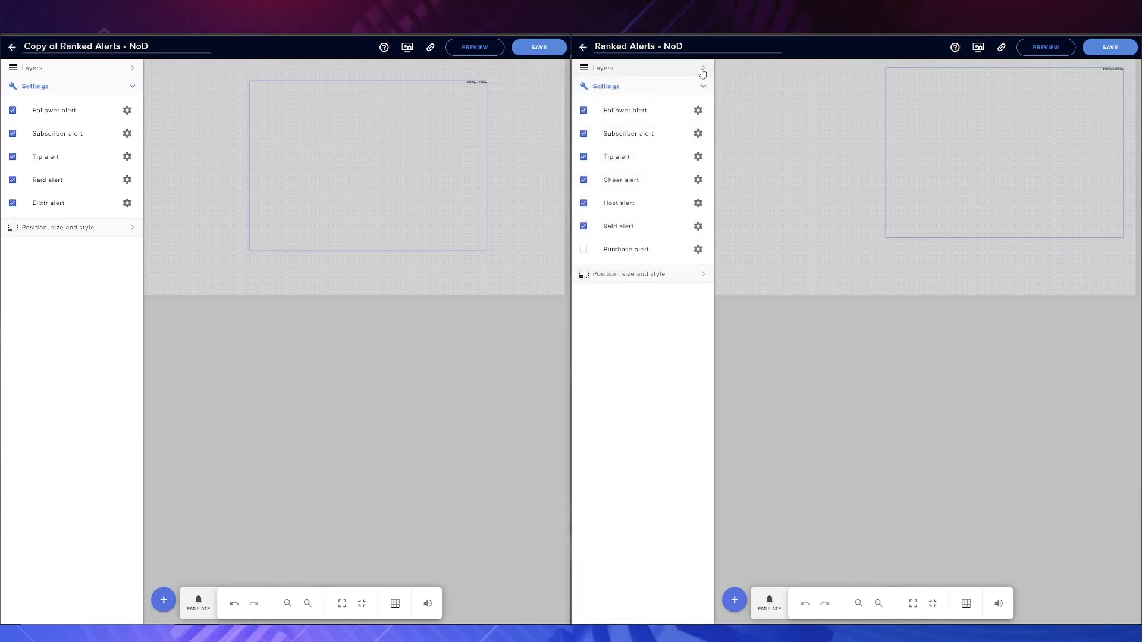